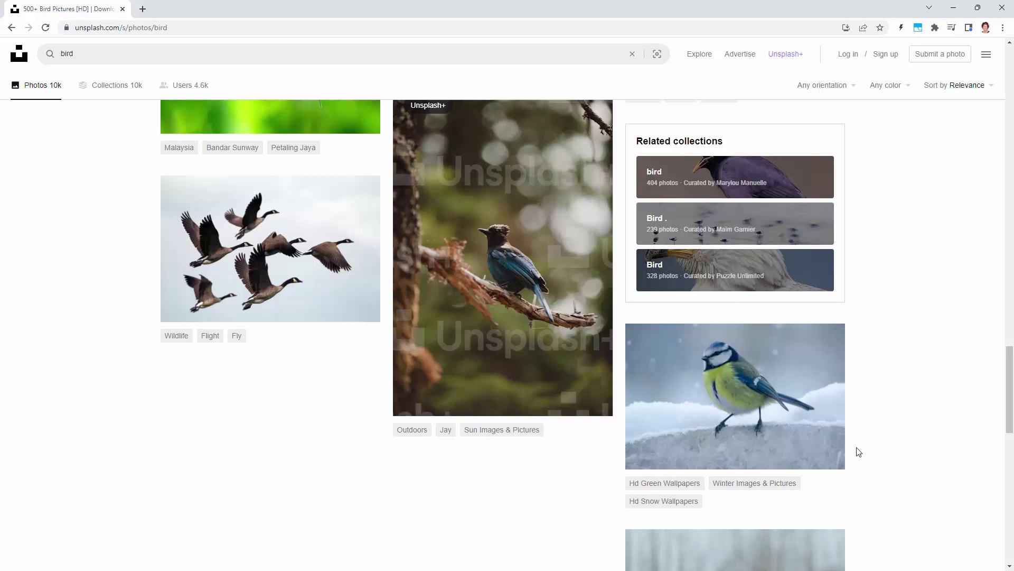
Step: Browse the Unsplash 'bird' results to find the blue tit perched on snow
mouse_move(718, 398)
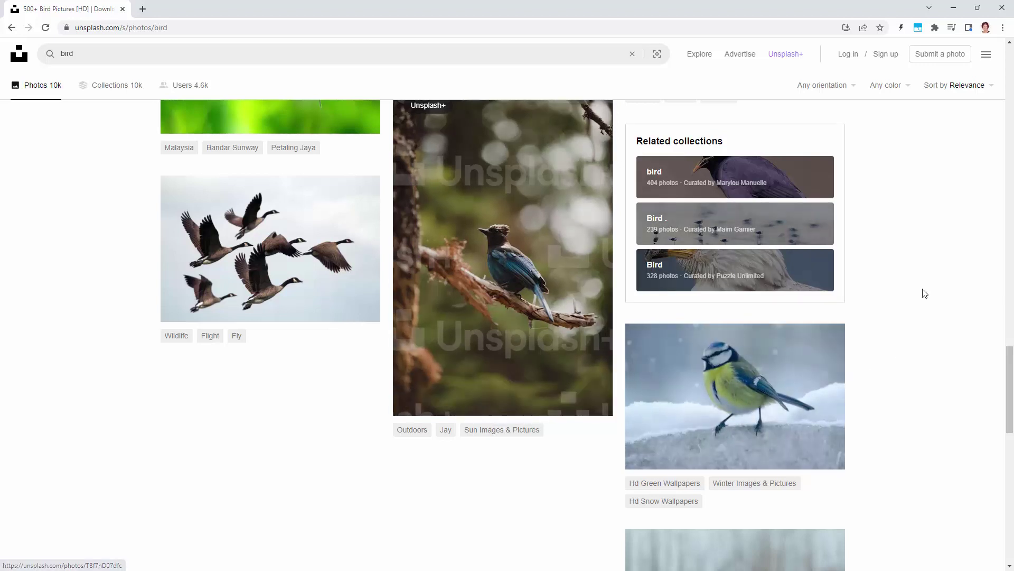
Step: Close Chrome and reopen the downloaded blue tit jpg from File > Open Recent
left_click(1002, 8)
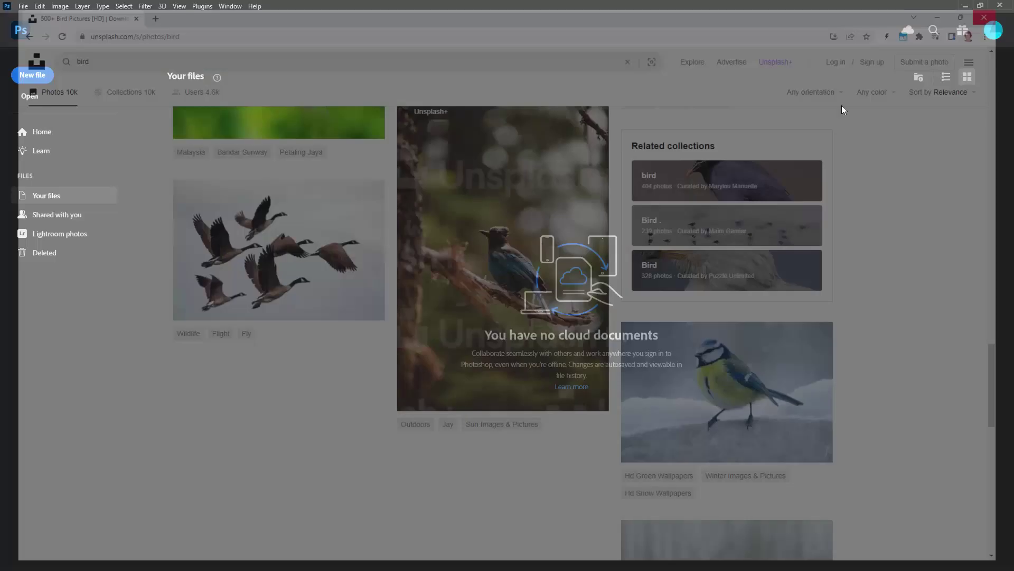
left_click(23, 6)
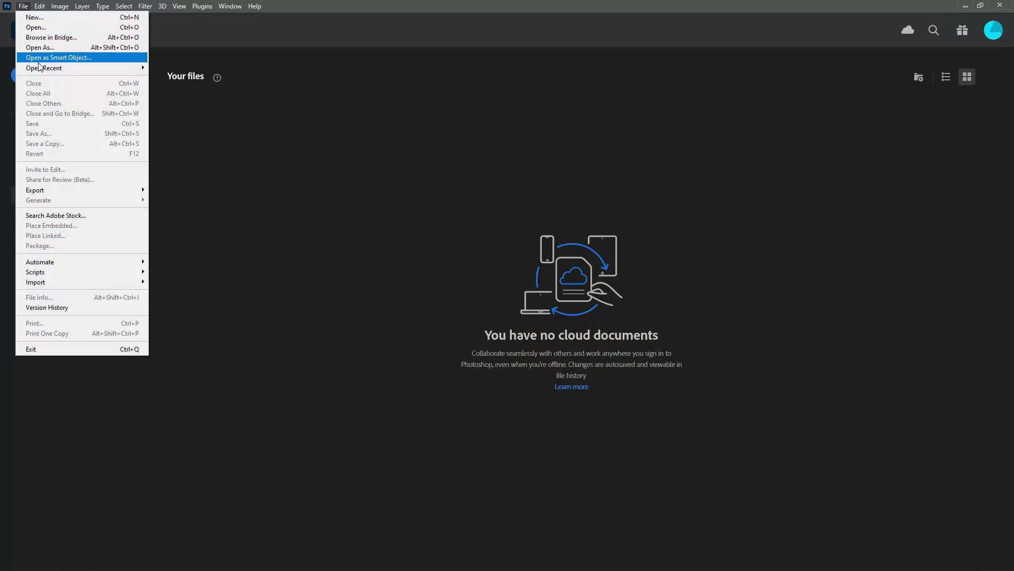
mouse_move(40, 68)
left_click(228, 78)
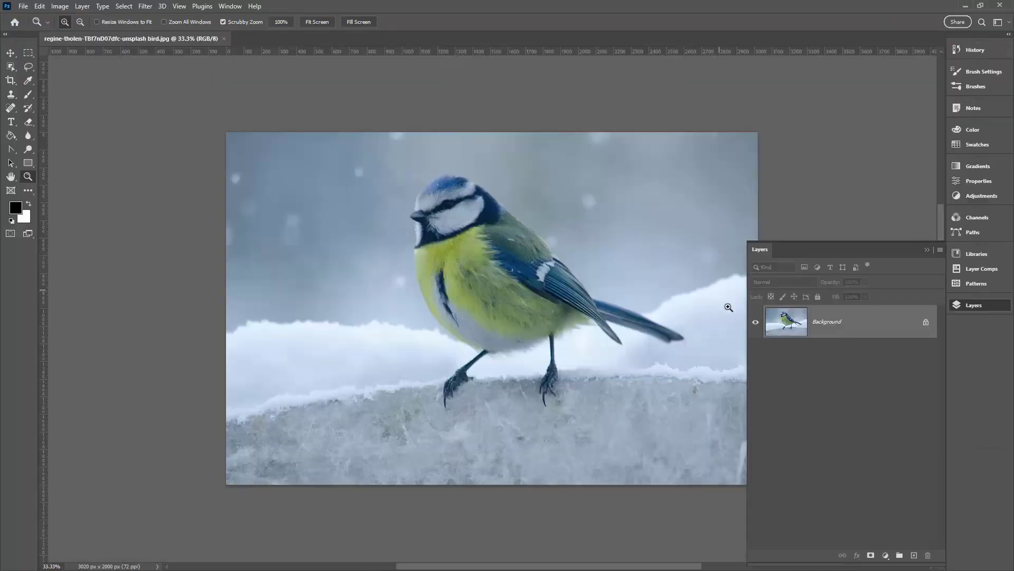
Step: Narrow the Layers panel and select the bird with the Object Selection Tool
left_click_drag(747, 356, 786, 340)
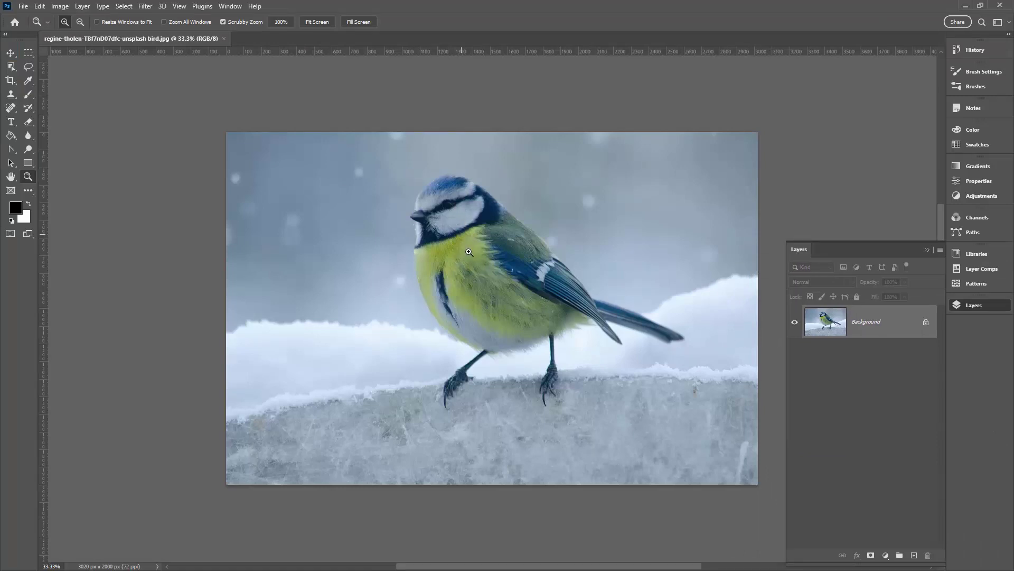
left_click(12, 68)
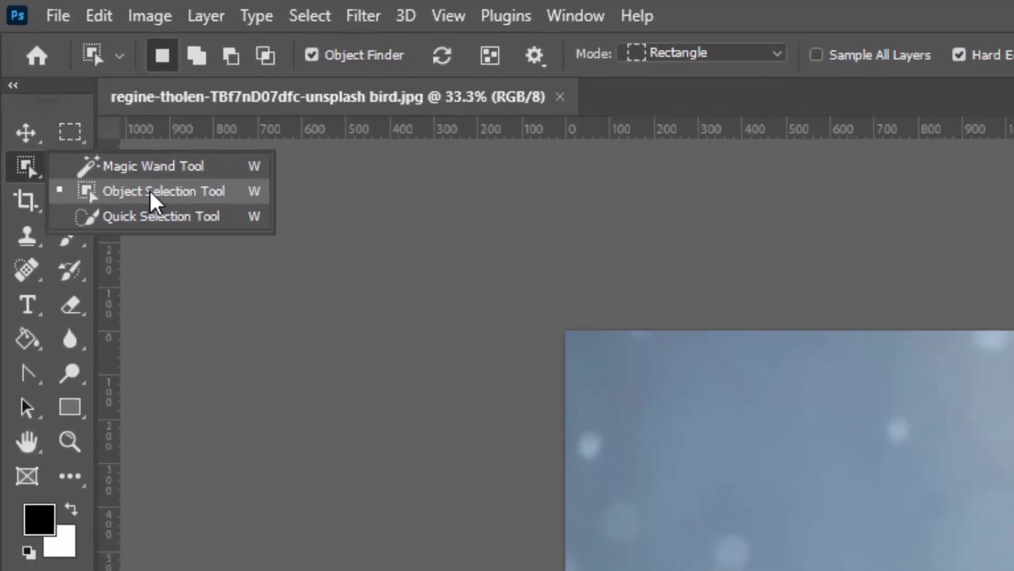
left_click(182, 227)
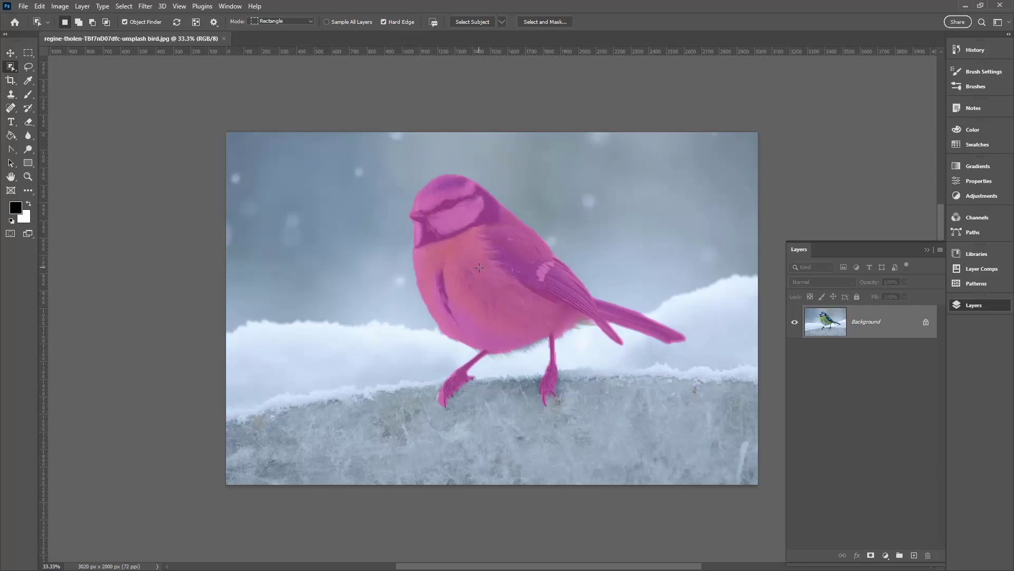
Step: In Select and Mask, preview the bird in Black & White, then On Layers
left_click(540, 22)
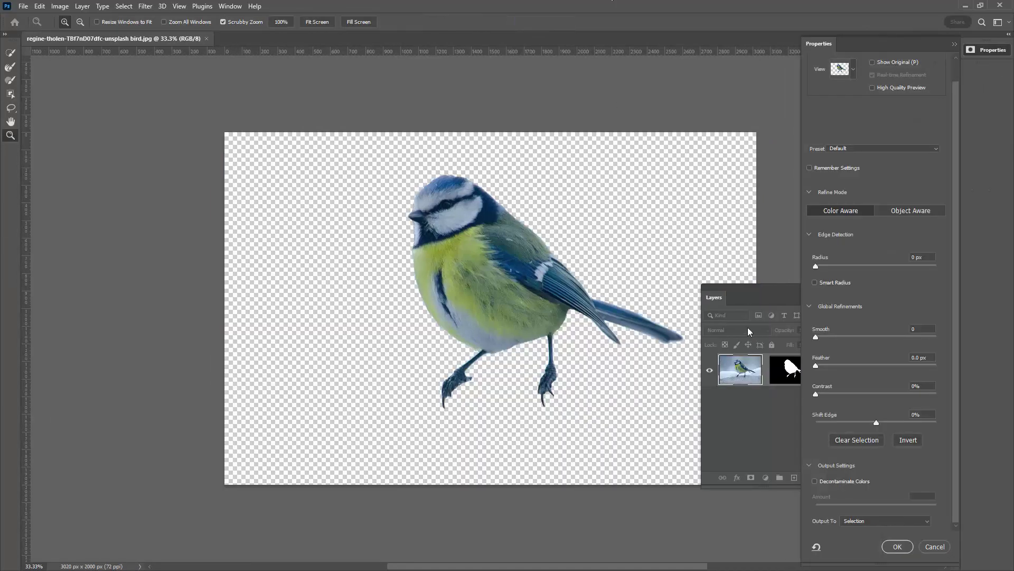
left_click(851, 74)
left_click(808, 199)
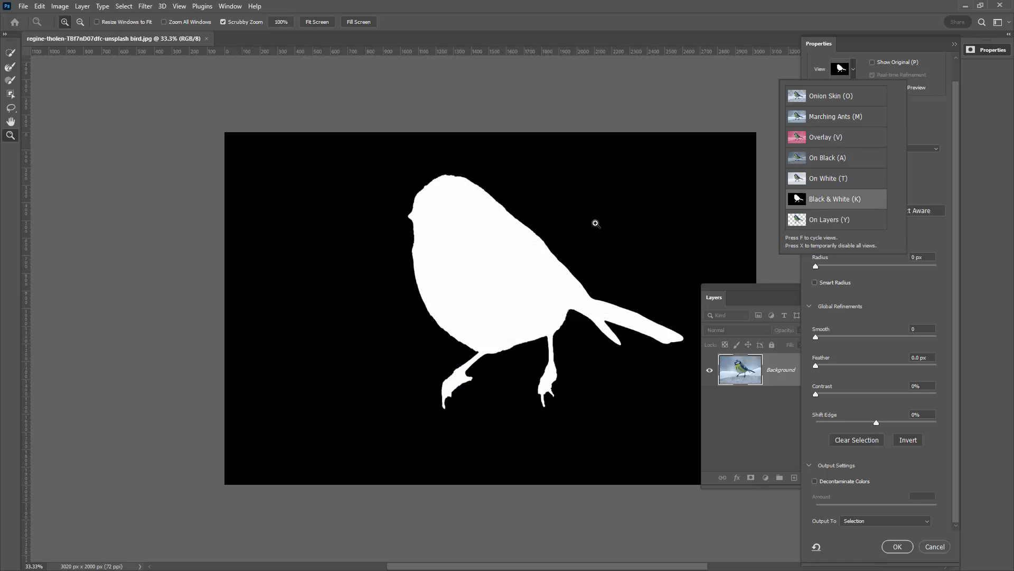
left_click(823, 220)
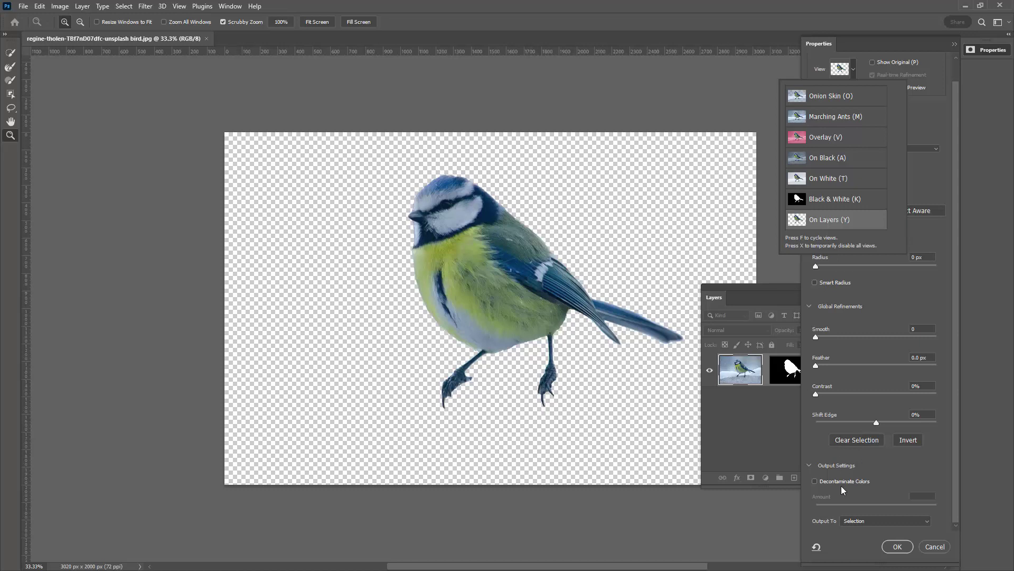
Step: Set Output To New Layer with Layer Mask
left_click(809, 465)
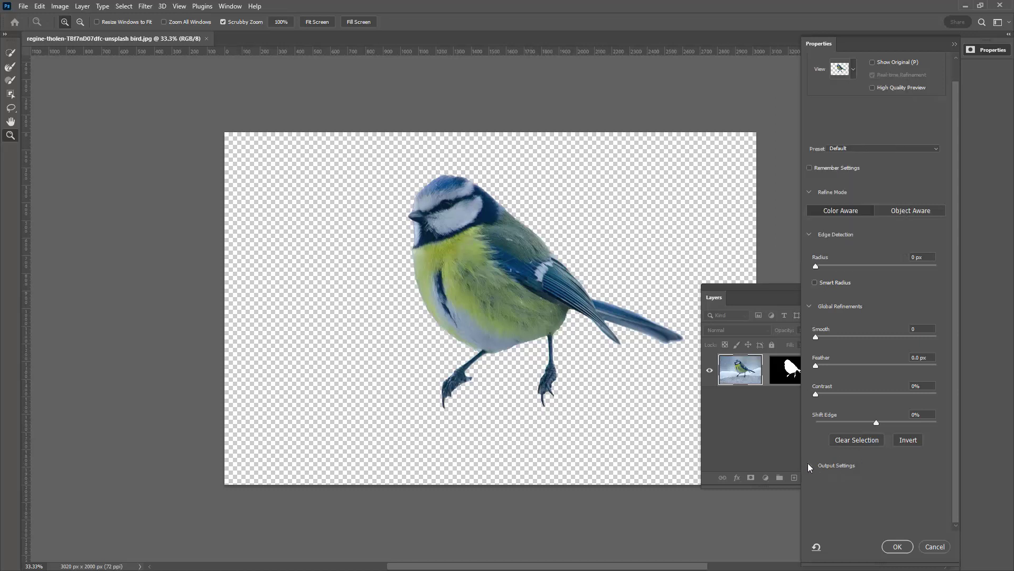
left_click(809, 464)
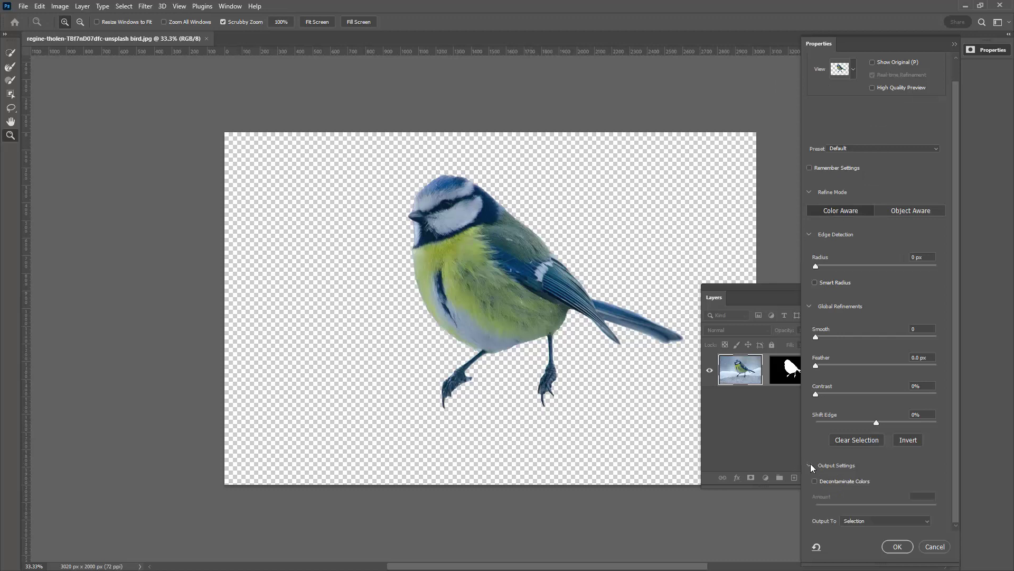
left_click(861, 519)
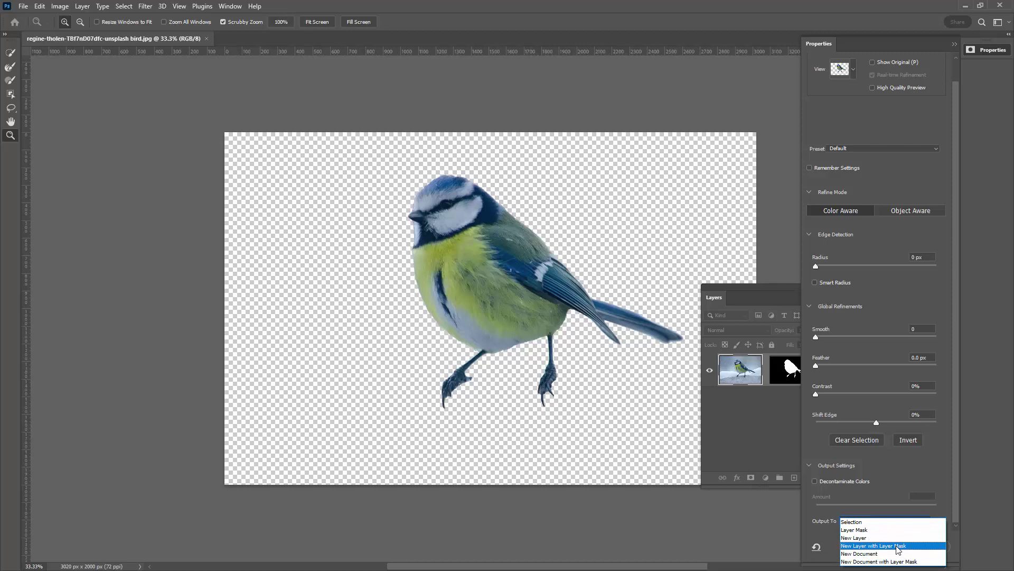
left_click(896, 548)
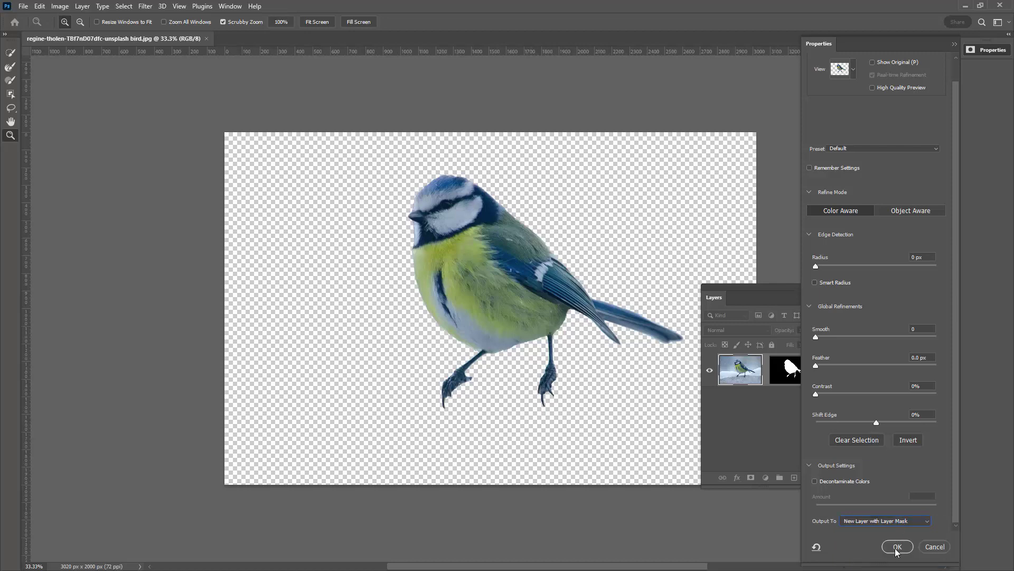
Step: Apply the refined selection and view the Background copy layer mask on its own
left_click(897, 547)
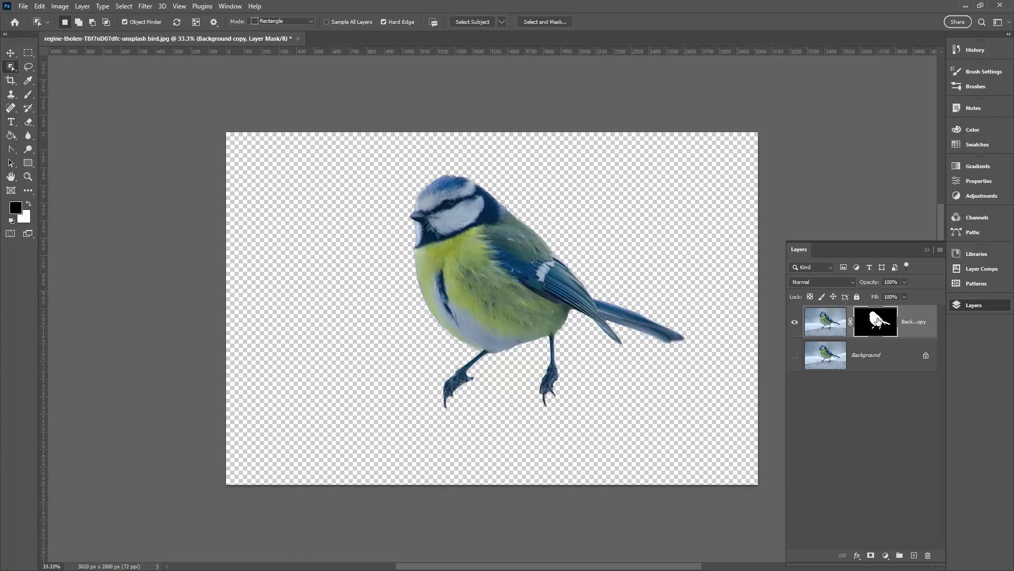
left_click(877, 321, "alt")
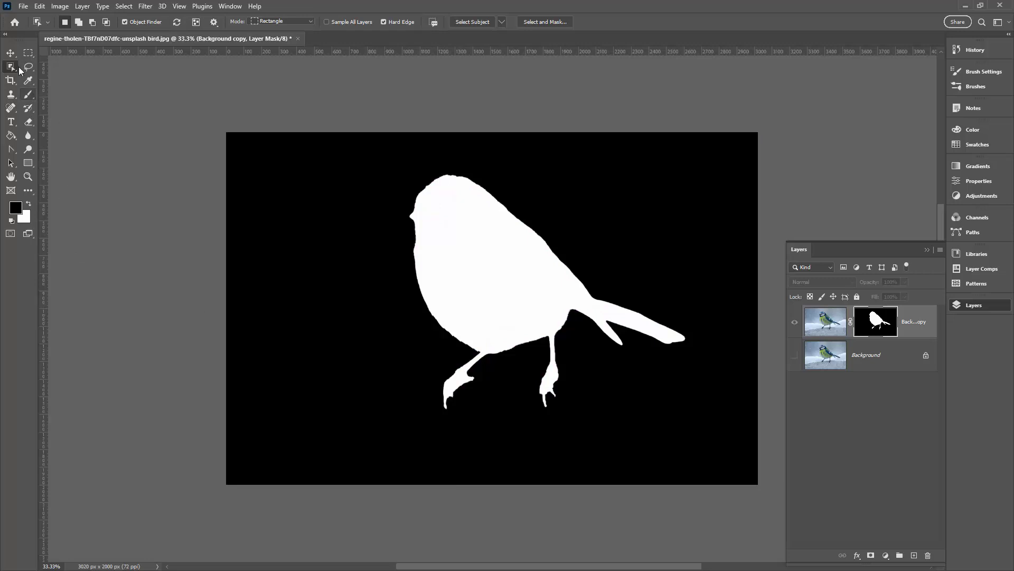
left_click(12, 55)
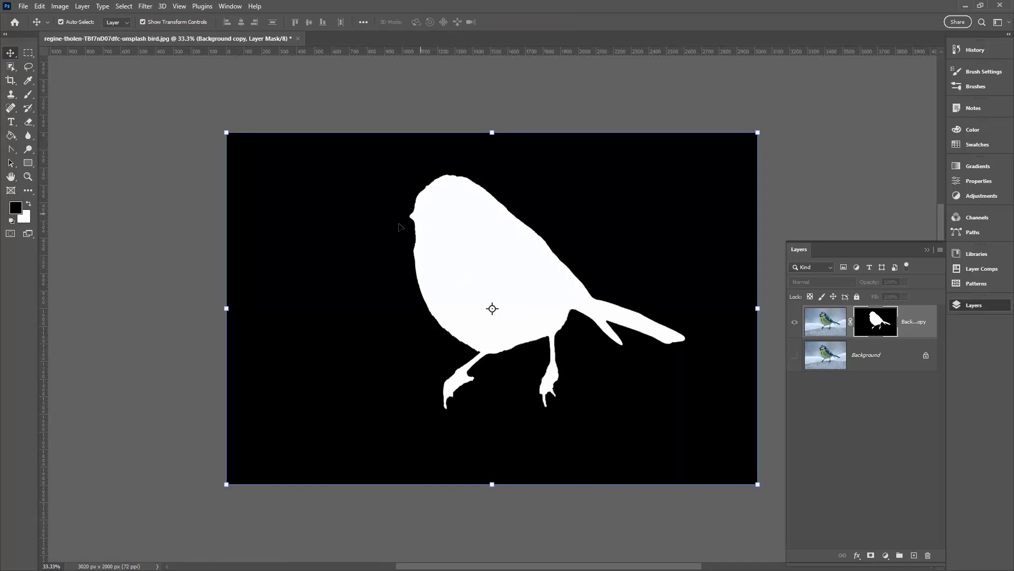
Step: Apply a Threshold of 128 to the mask, then return to the normal layer view
left_click(62, 7)
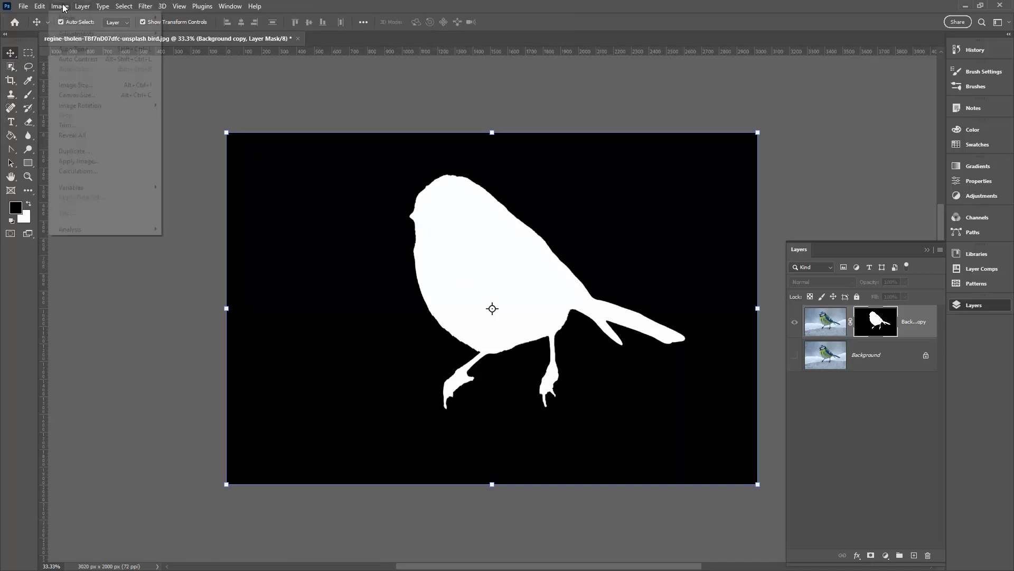
mouse_move(66, 35)
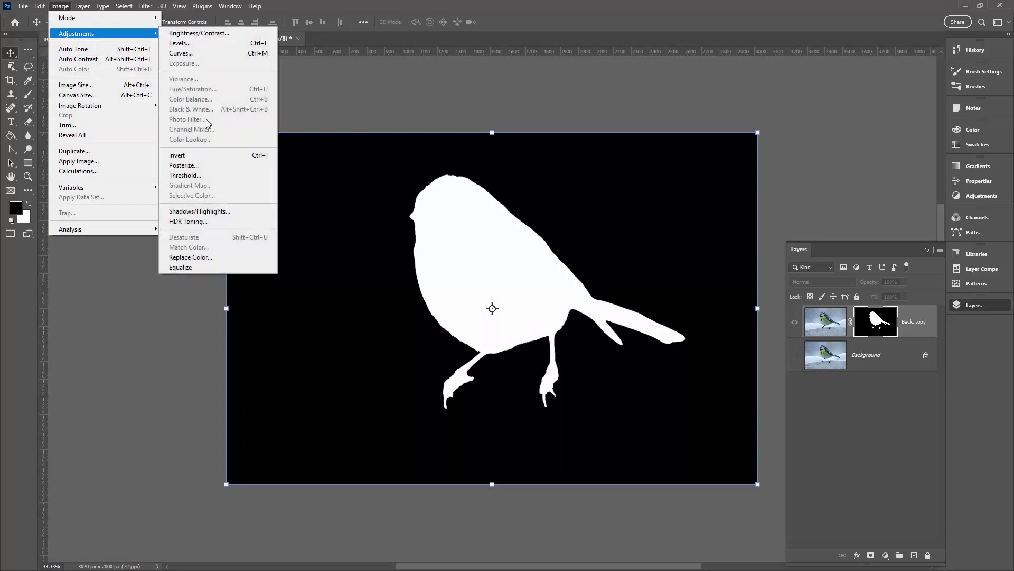
left_click(201, 175)
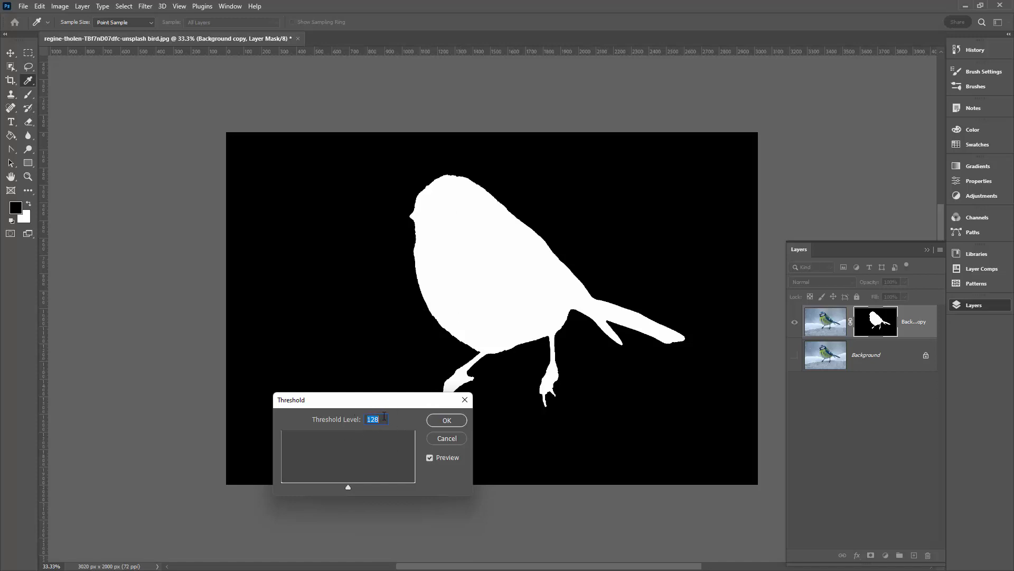
left_click(447, 421)
key("v")
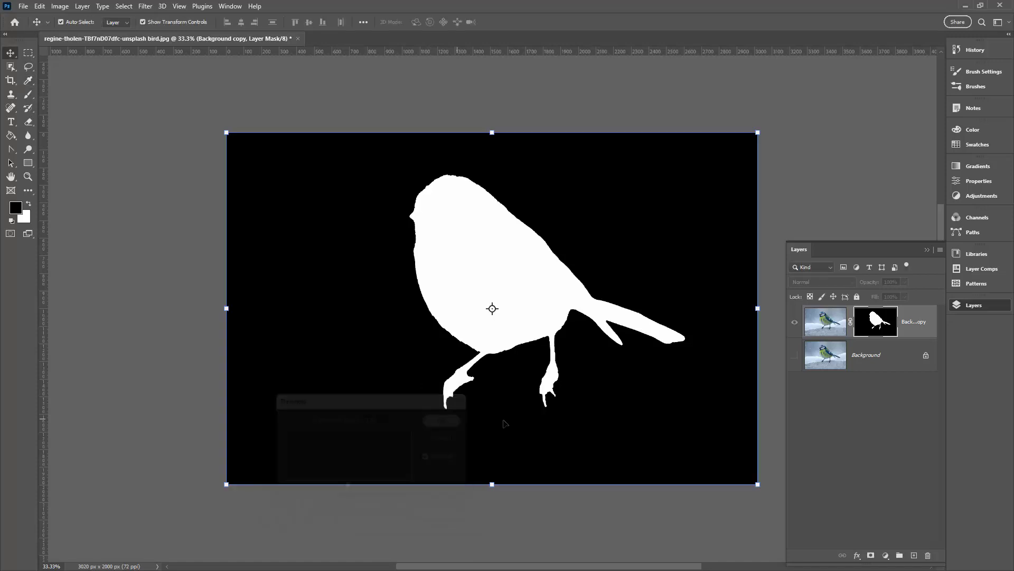
left_click(826, 321)
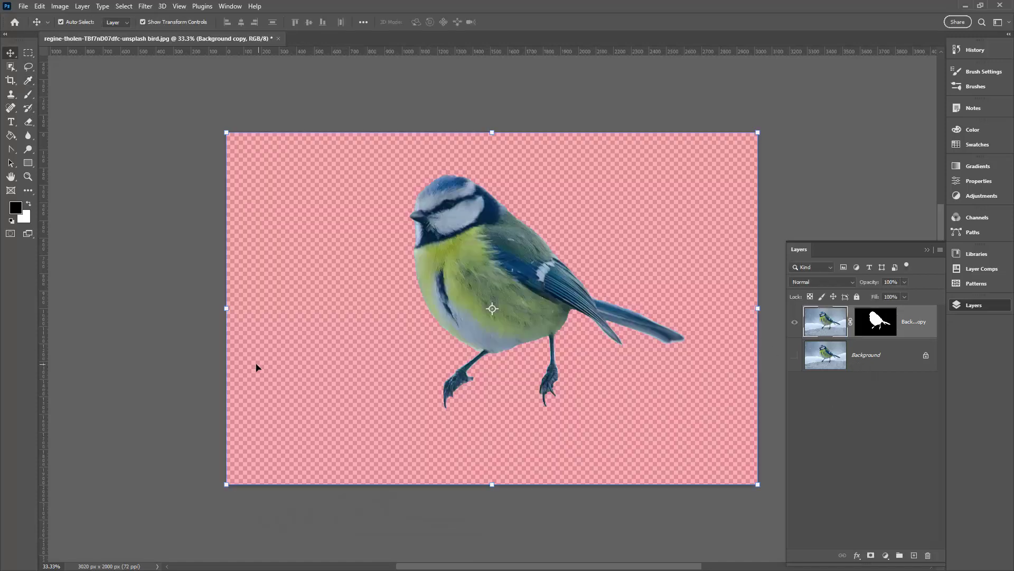
left_click(131, 390)
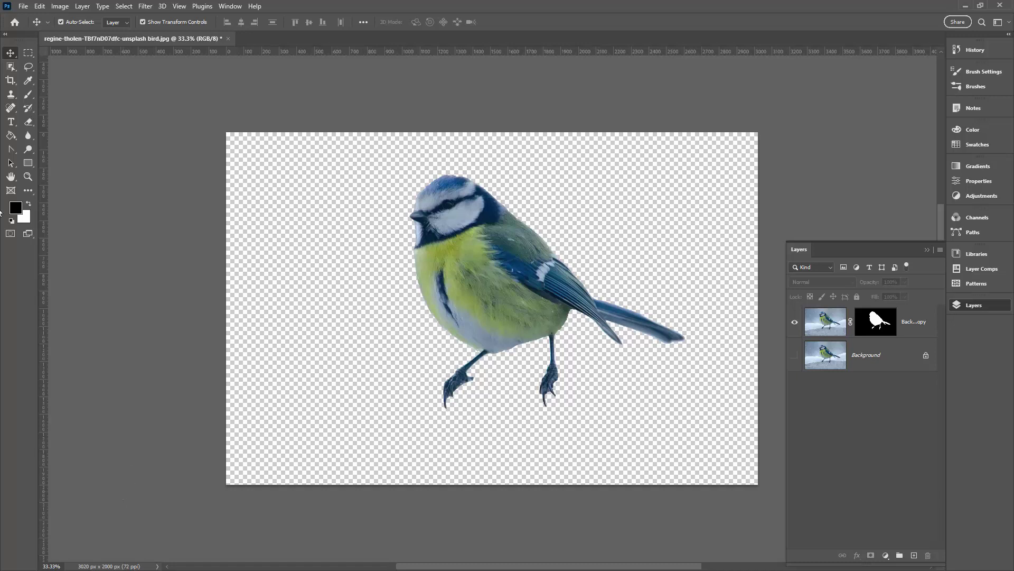
Step: Crop the canvas closely around the bird to 1920 × 1545 px
left_click(11, 81)
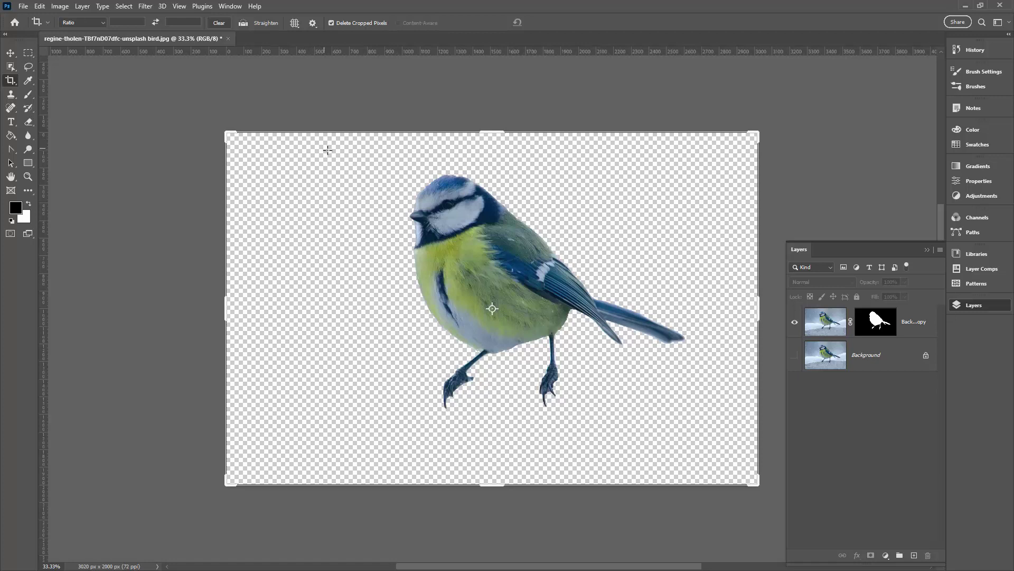
left_click_drag(363, 156, 700, 427)
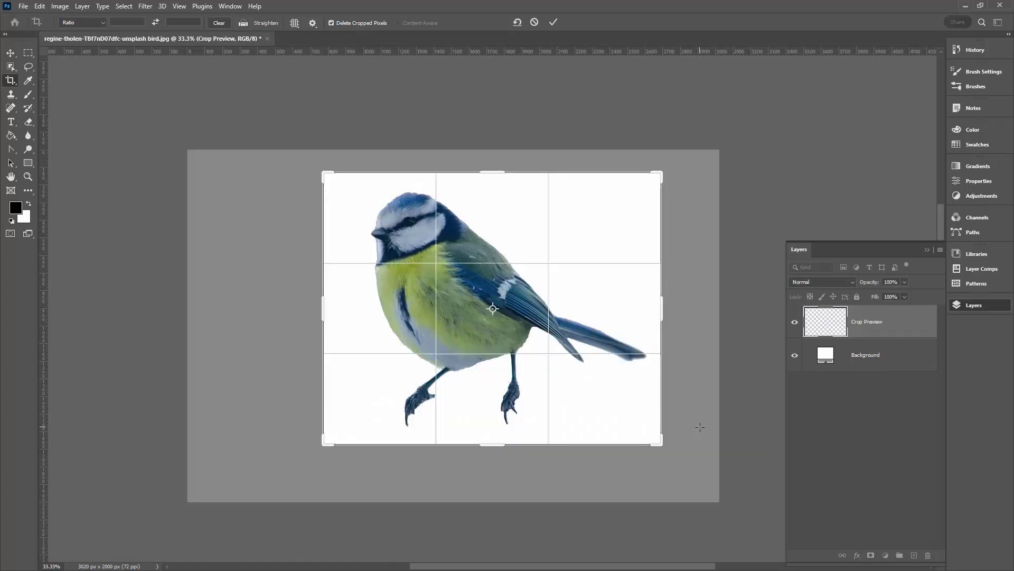
left_click(553, 22)
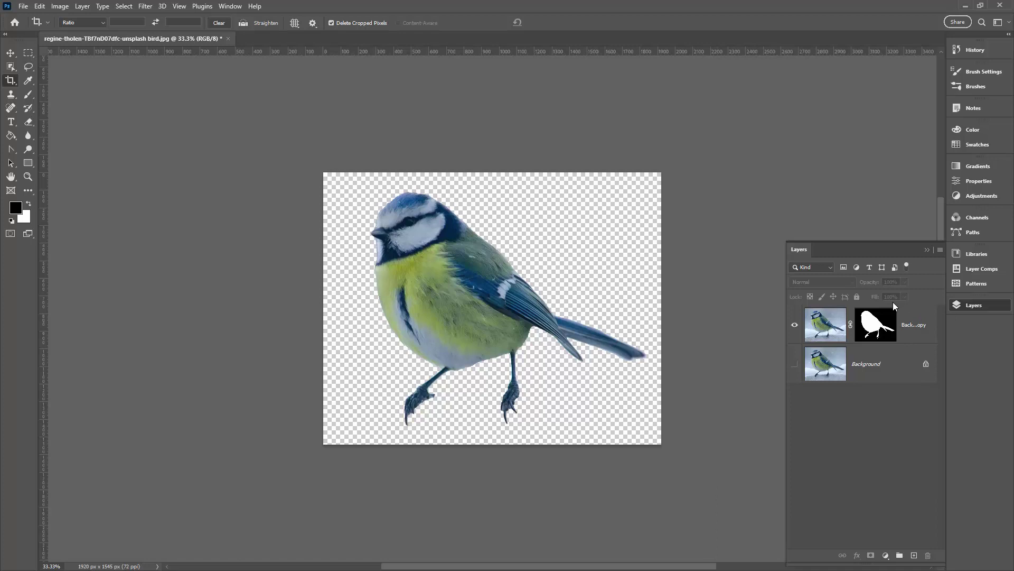
Step: Convert the Background copy layer into a smart object
left_click_drag(777, 317, 695, 318)
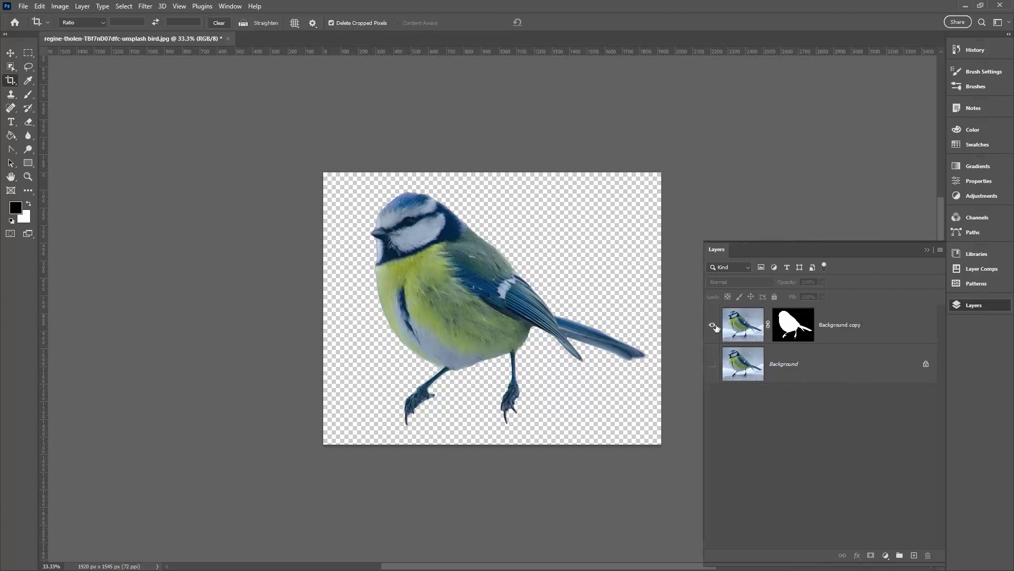
right_click(884, 329)
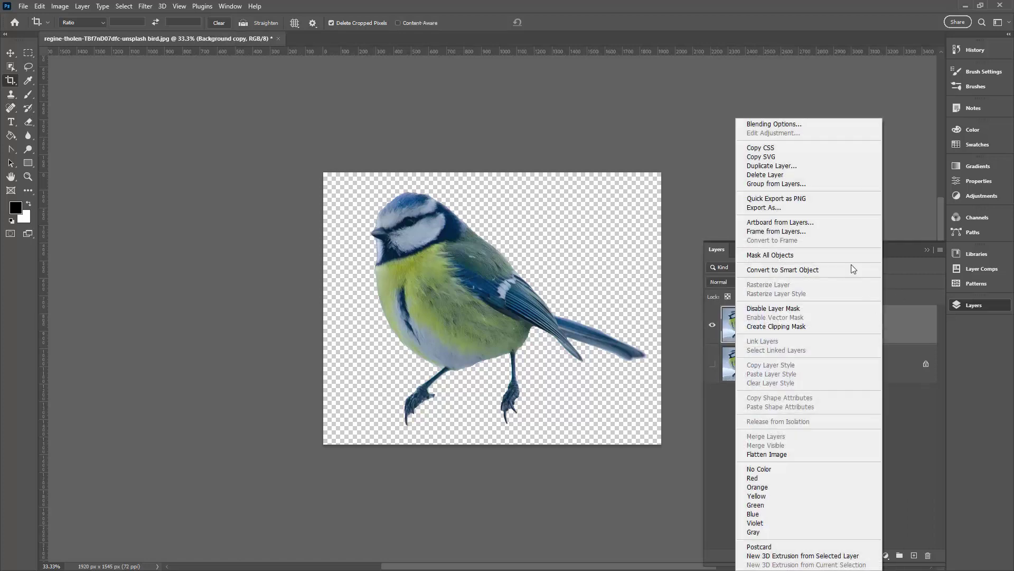
left_click(818, 272)
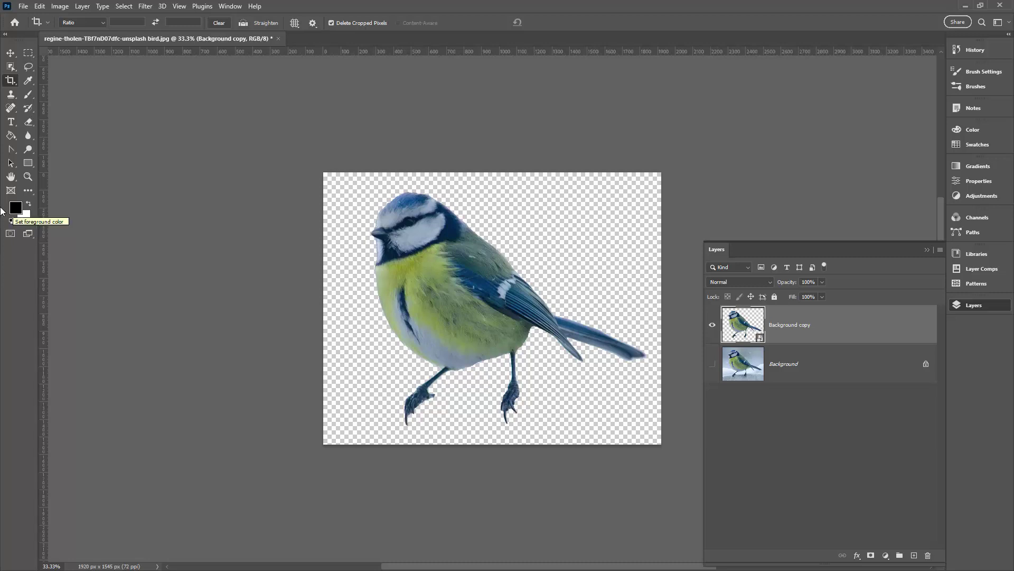
Step: Apply the Filter Gallery Sketch > Stamp filter with Light/Dark Balance 30 and Smoothness 6
left_click(148, 6)
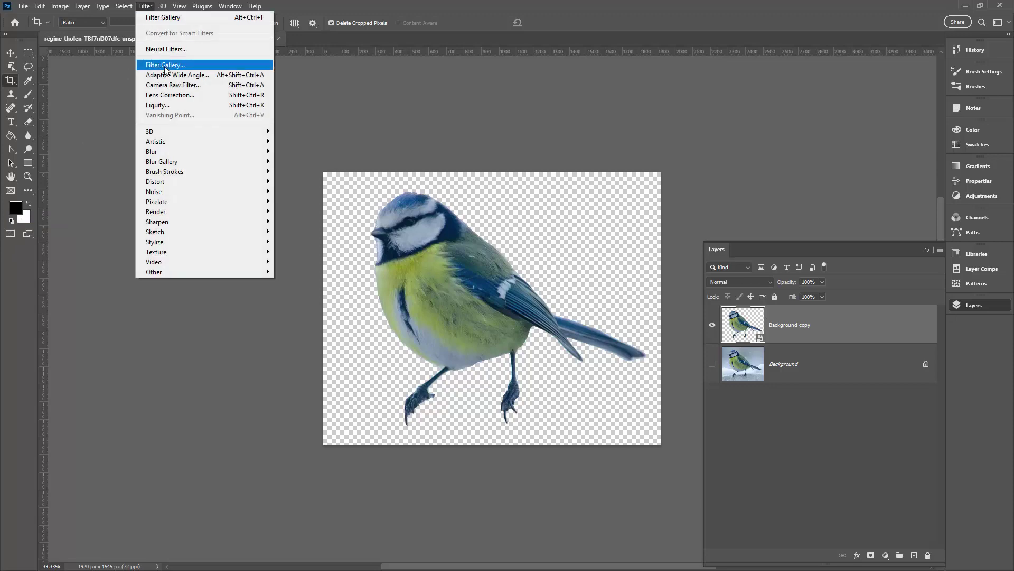
left_click(164, 65)
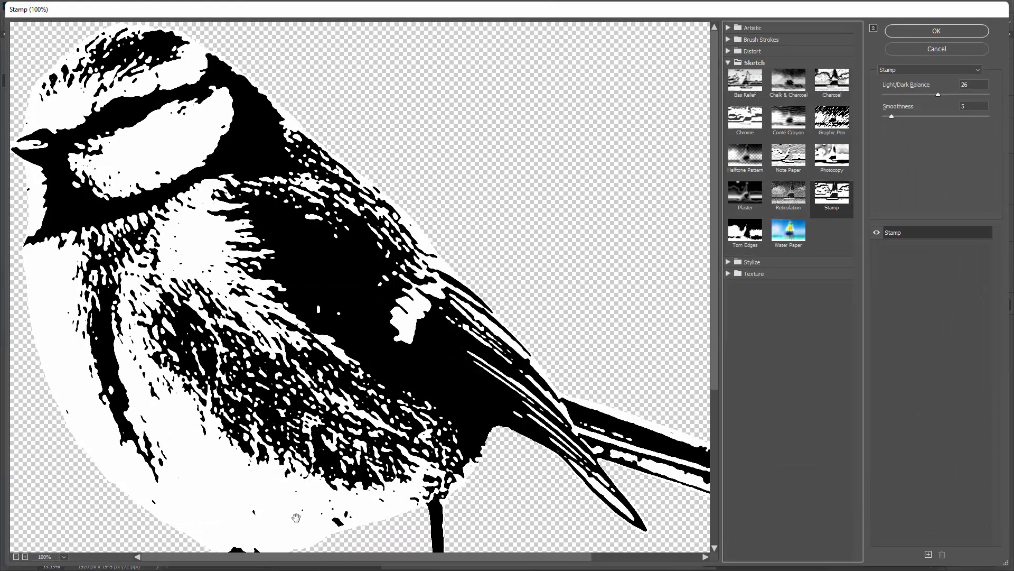
left_click(64, 557)
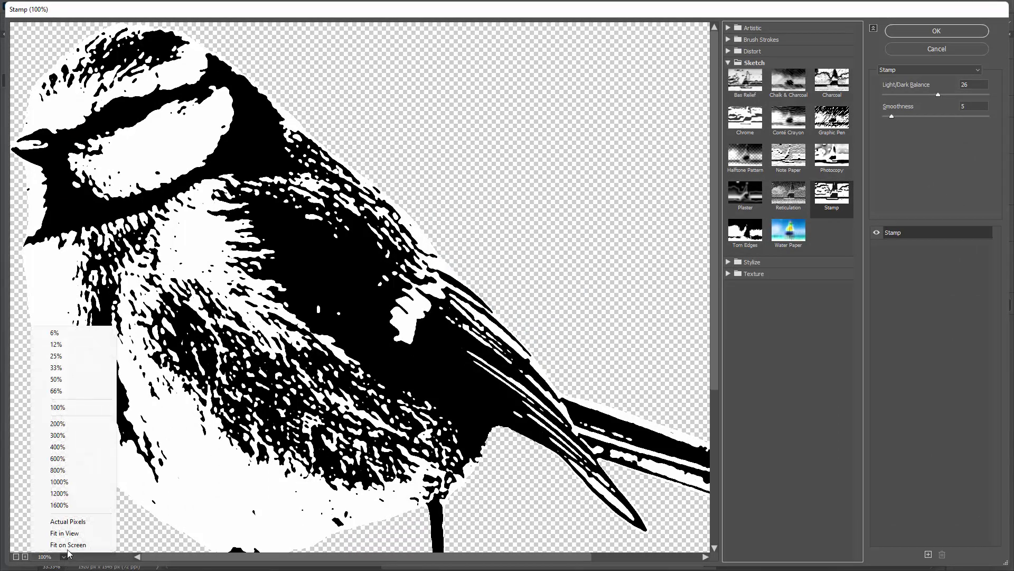
left_click(69, 544)
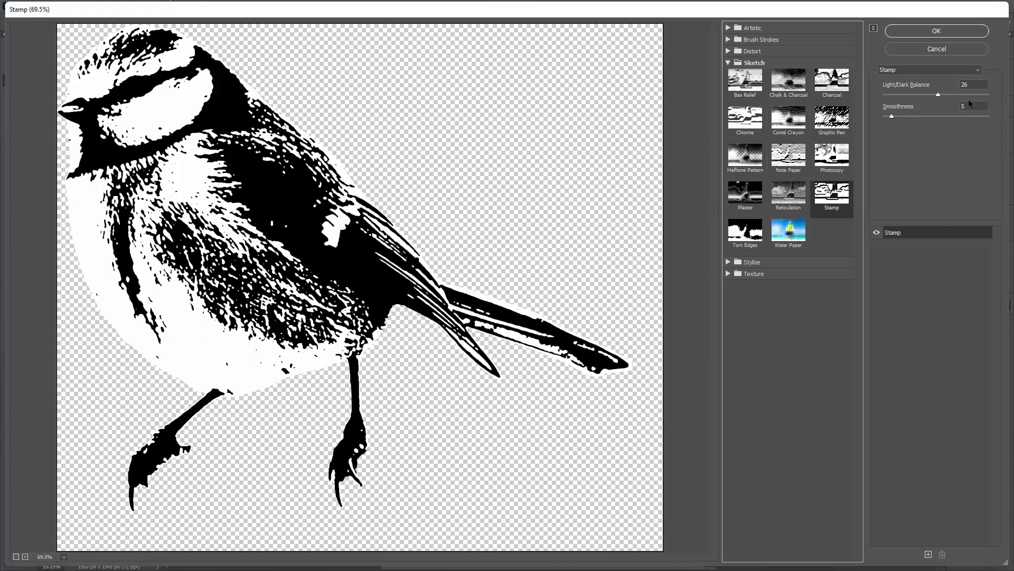
mouse_move(939, 95)
left_mouse_down()
mouse_move(957, 96)
mouse_move(936, 93)
mouse_move(946, 95)
left_mouse_up()
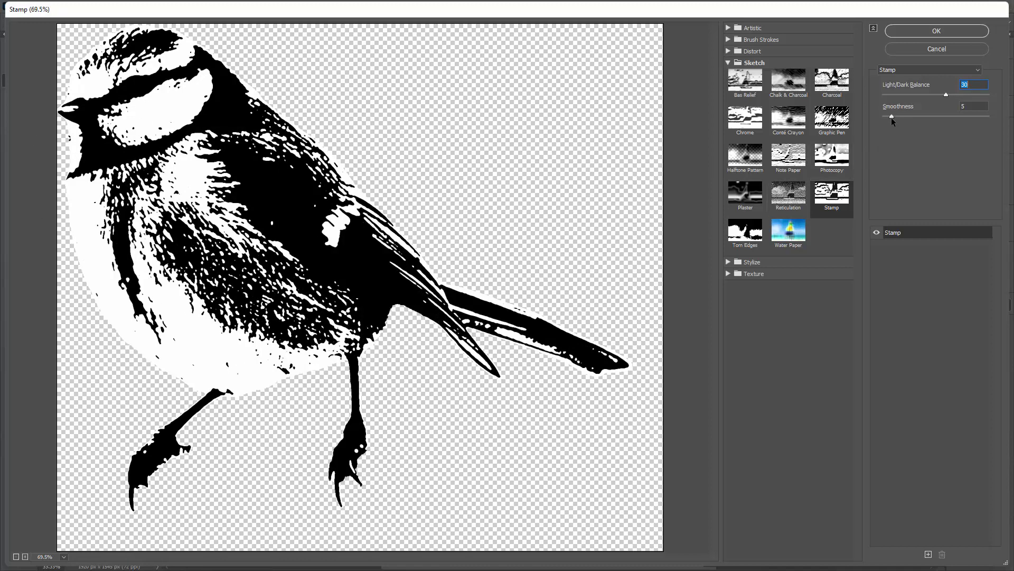
mouse_move(891, 117)
left_mouse_down()
mouse_move(932, 119)
mouse_move(895, 123)
left_mouse_up()
type("50")
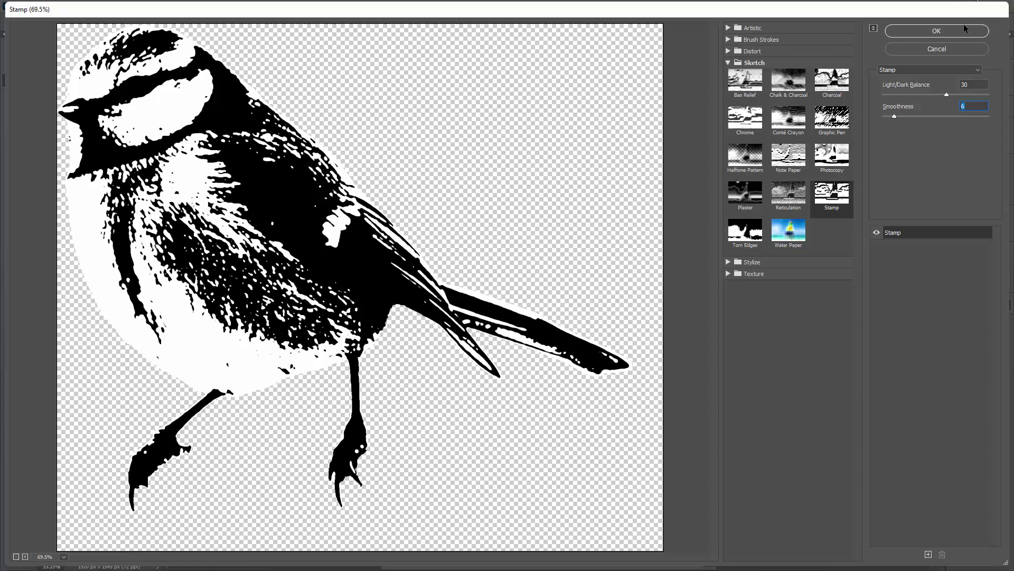
left_click(945, 30)
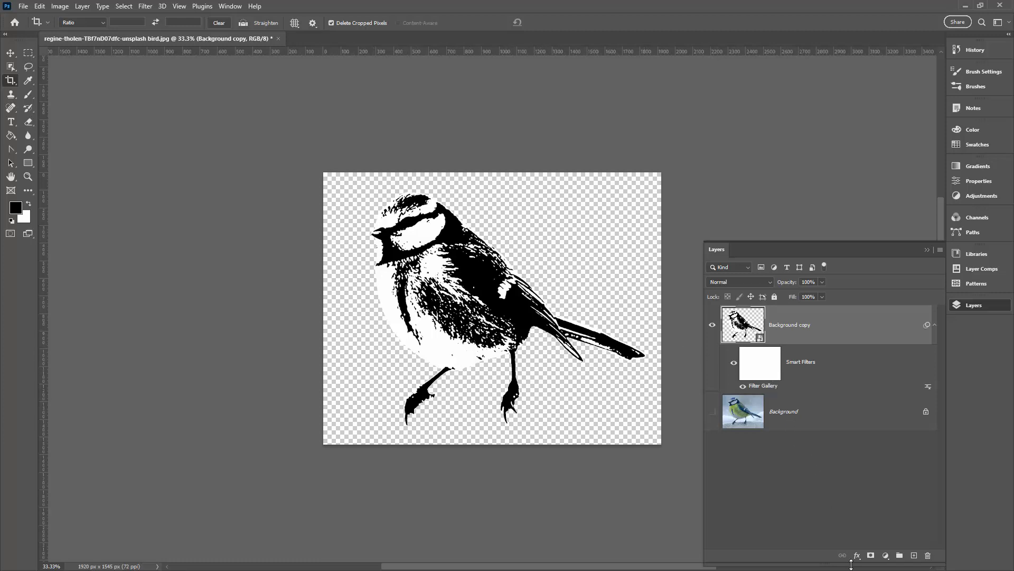
Step: Add a 13 px mint-green outside Stroke effect to the Background copy bird
left_click_drag(713, 242, 677, 94)
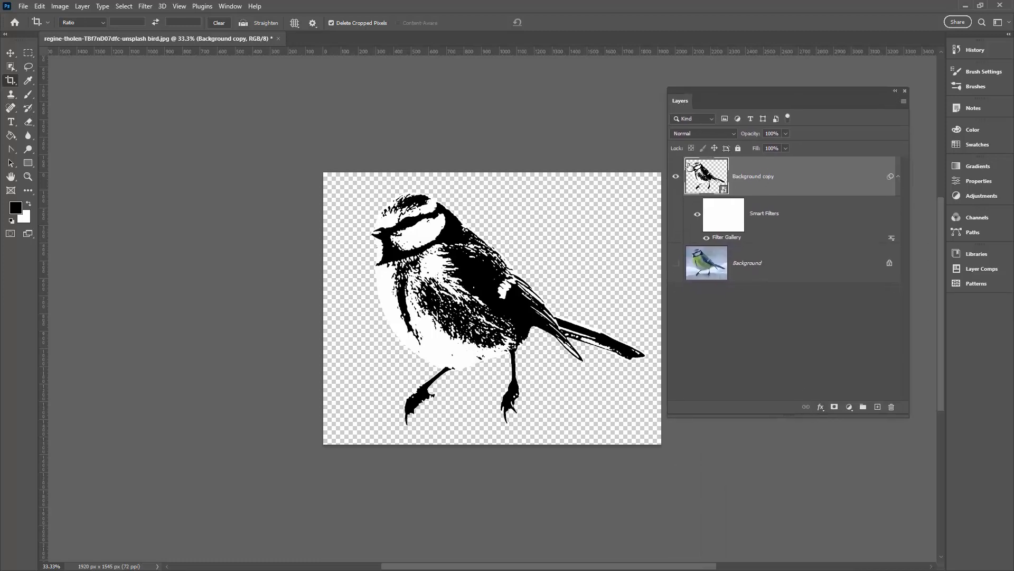
left_click(821, 407)
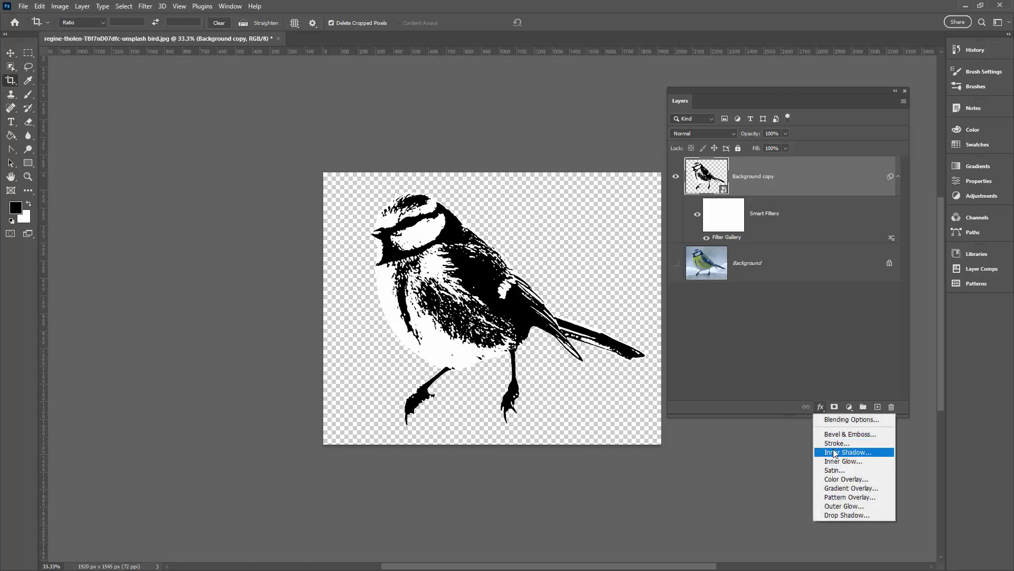
left_click(696, 371)
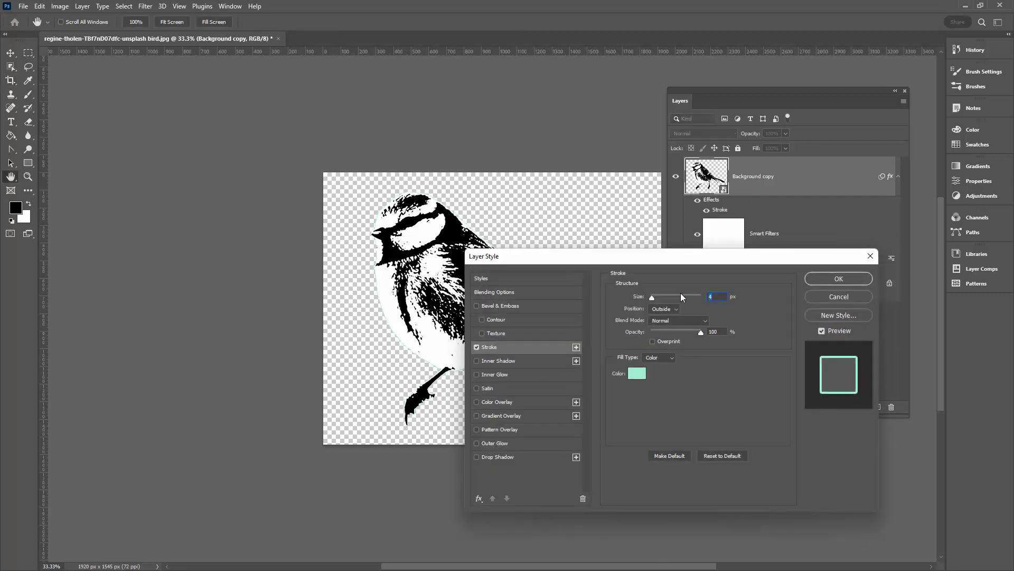
left_click_drag(574, 259, 628, 112)
left_click_drag(705, 150, 711, 150)
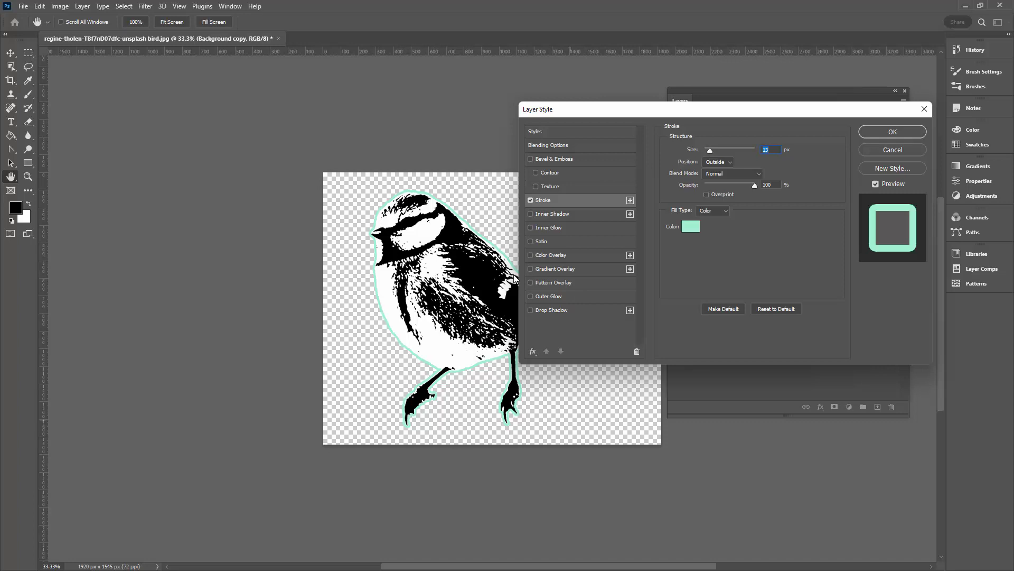
left_click_drag(607, 106, 645, 52)
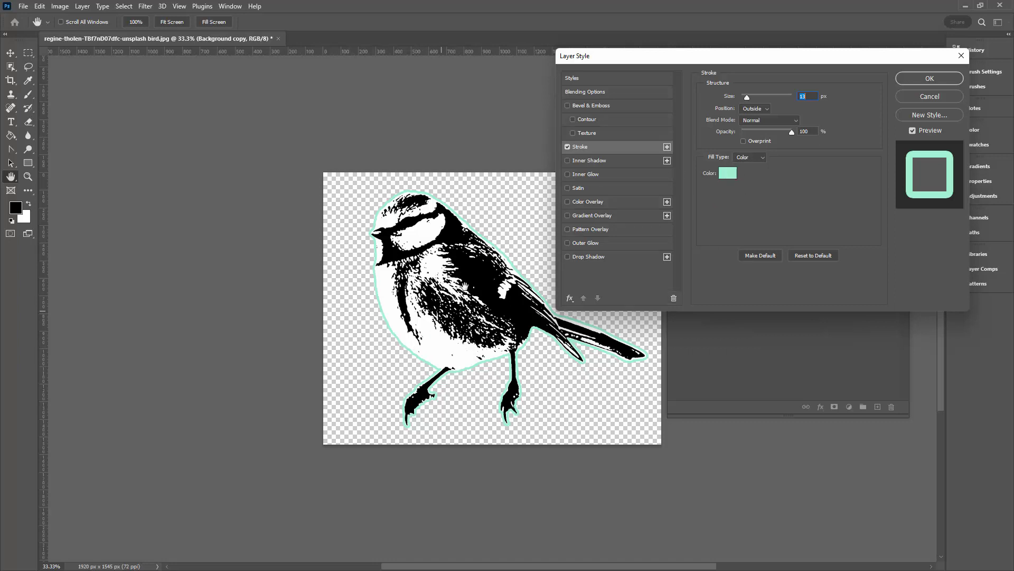
left_click(929, 79)
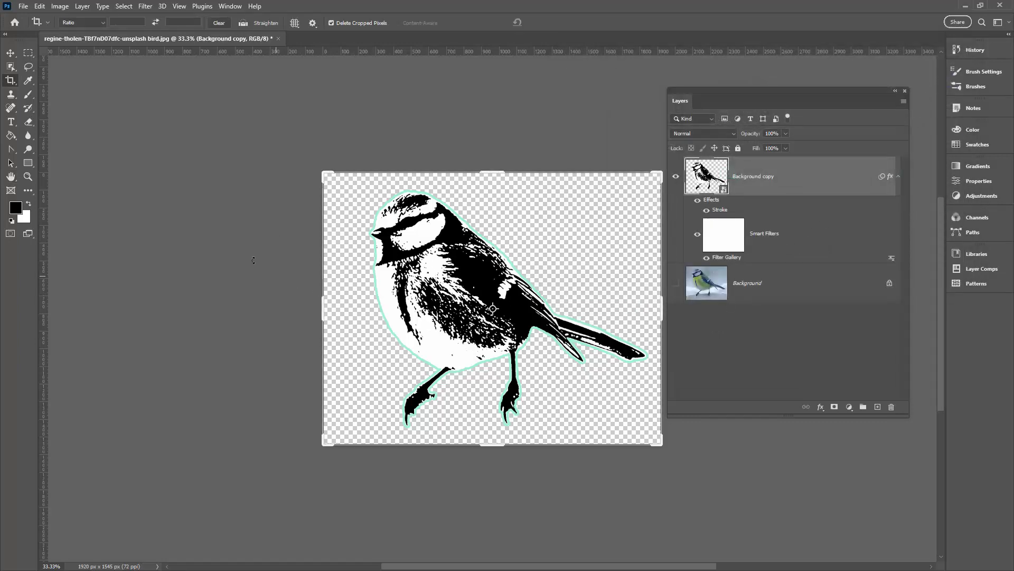
left_click(10, 54)
left_click(186, 245)
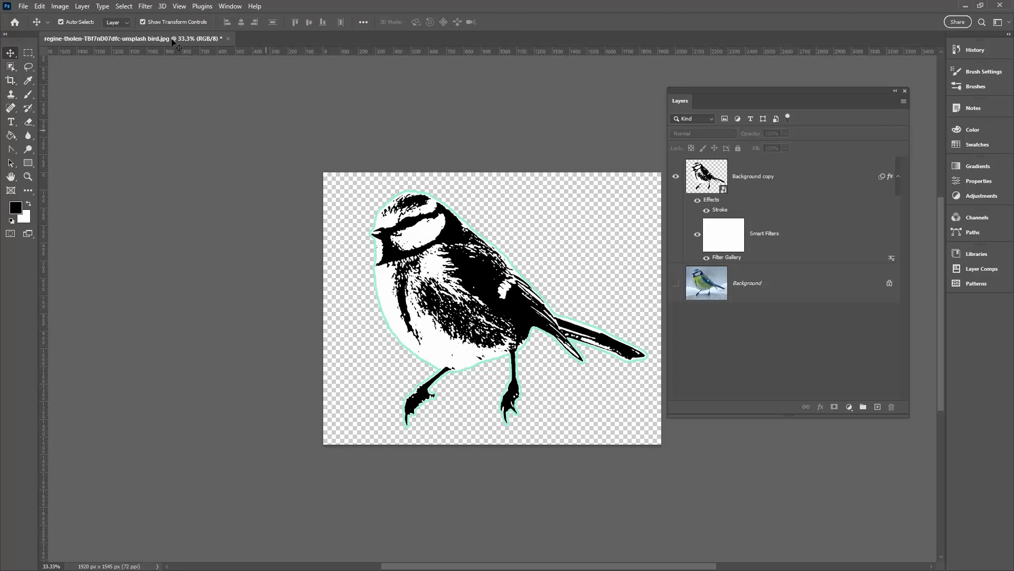
Step: Resize the image to 800 × 644 px with Nearest Neighbor resampling and fit it on screen
left_click(59, 7)
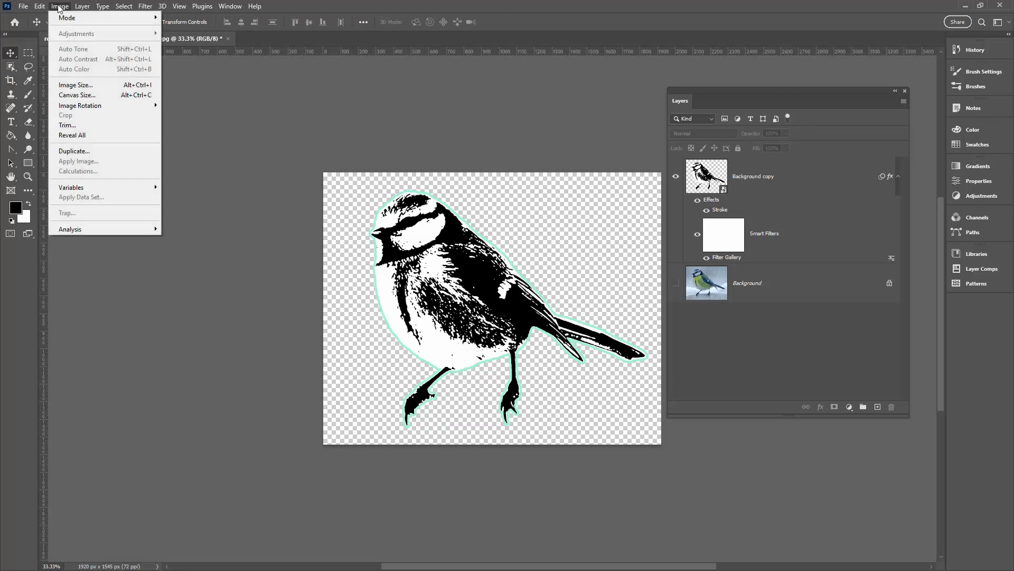
left_click(79, 84)
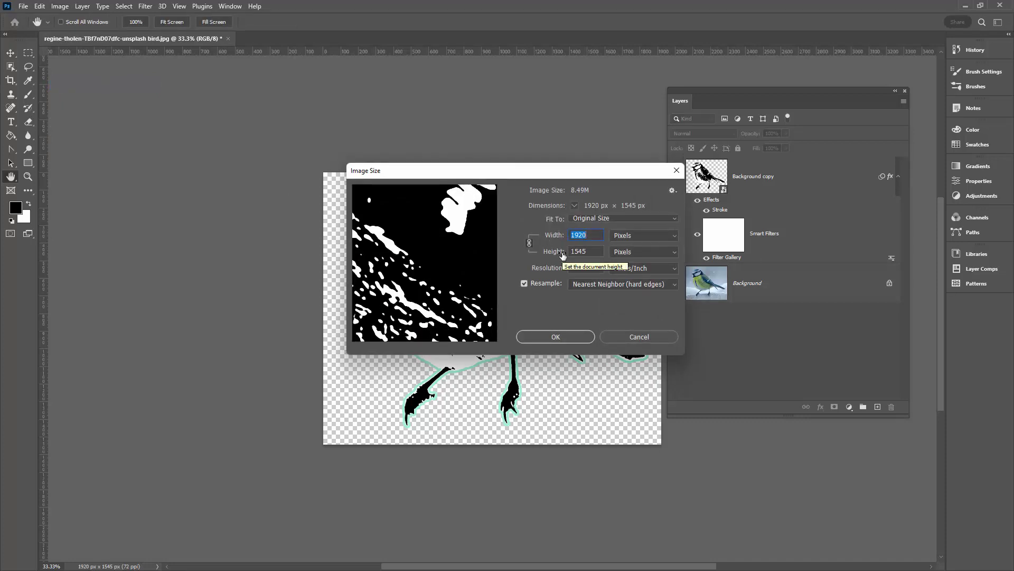
type("800")
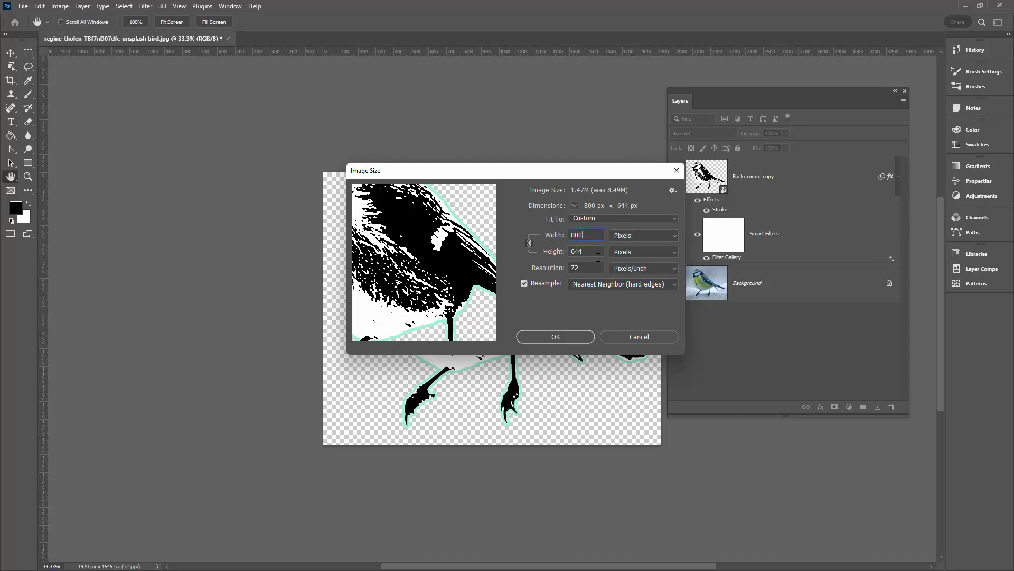
left_click(557, 338)
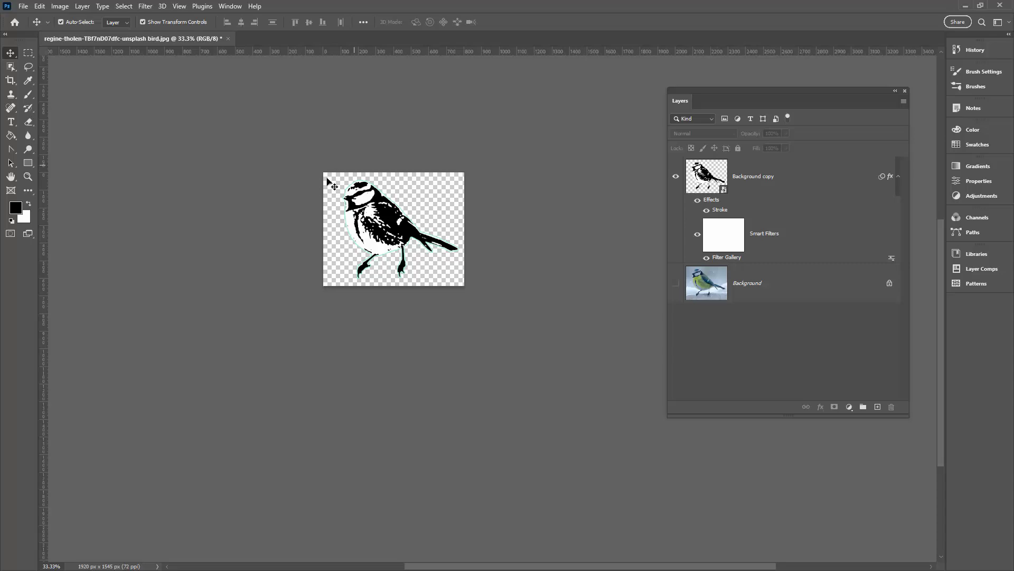
key("ctrl+0")
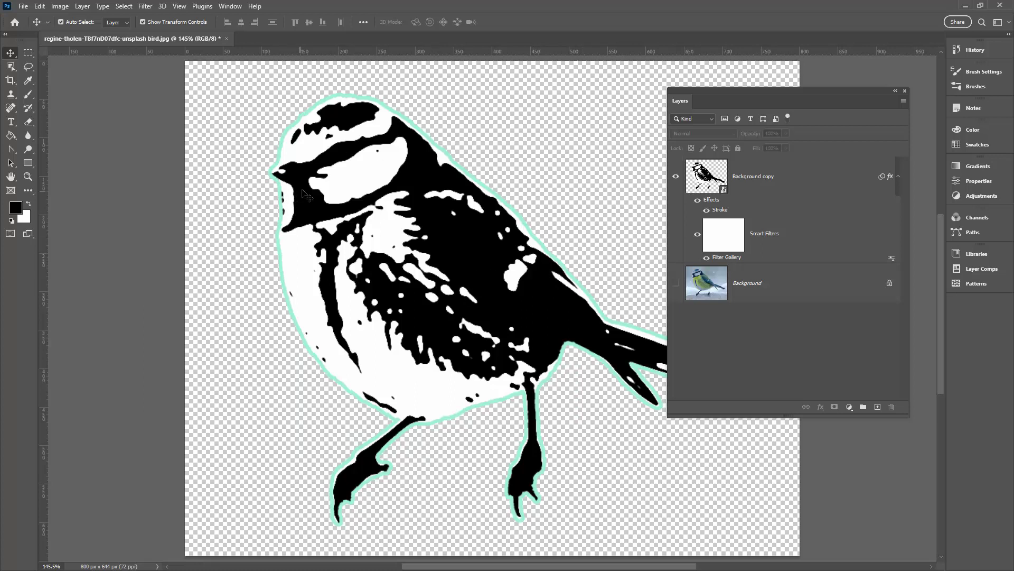
Step: Create a new white 1200 × 1200 px document
left_click(24, 6)
left_click(32, 16)
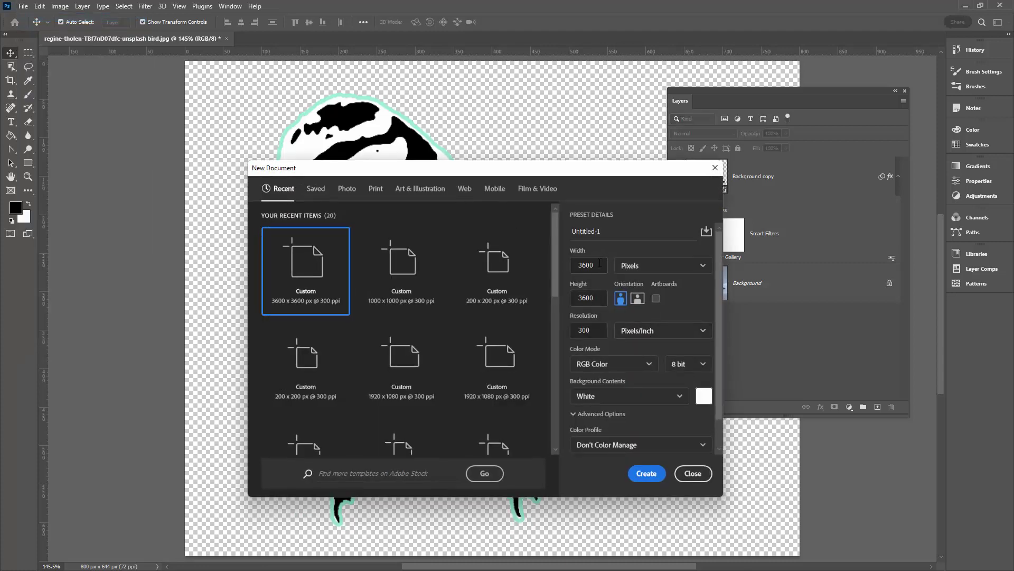
left_click_drag(600, 263, 573, 263)
type("12")
key("Tab")
type("1")
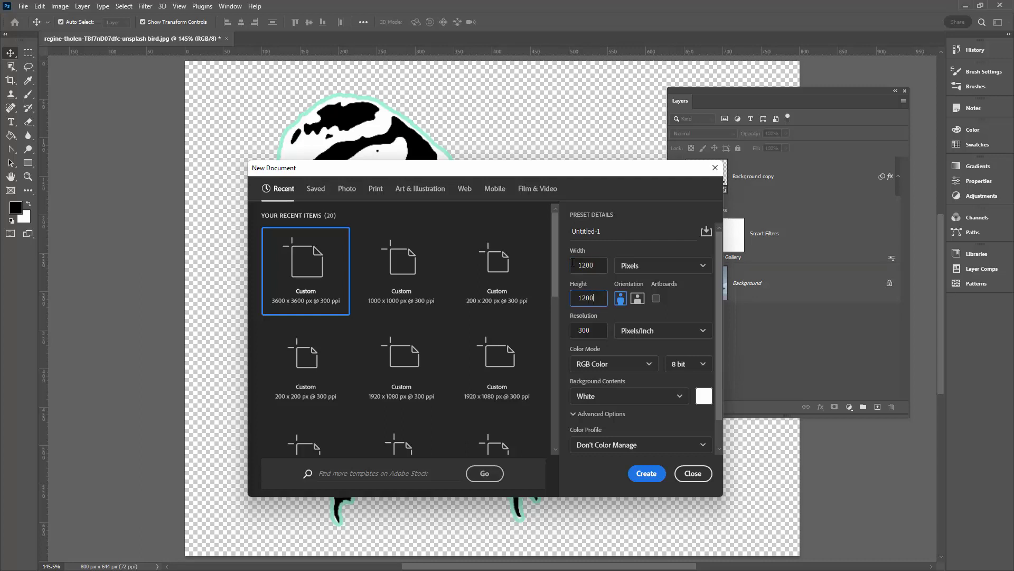
left_click(646, 472)
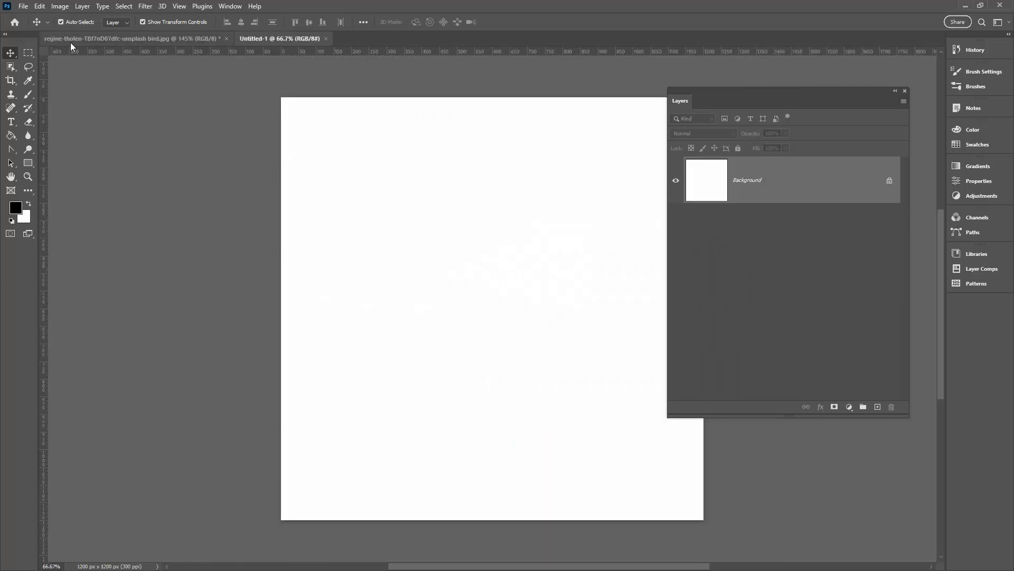
Step: Copy the outlined bird layer from the bird document into Untitled-1
left_click(73, 38)
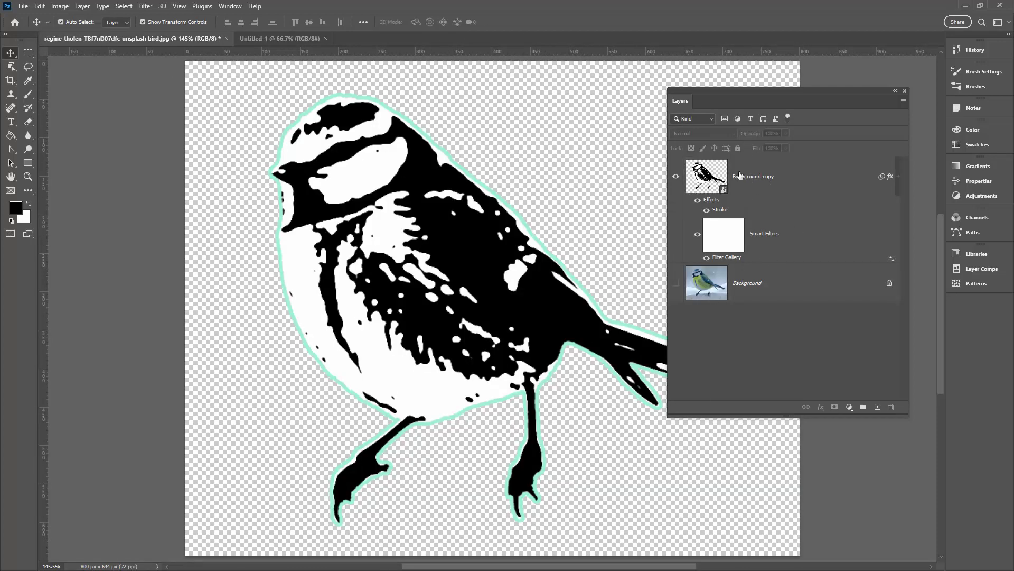
left_click(739, 174)
left_click_drag(794, 179, 499, 270)
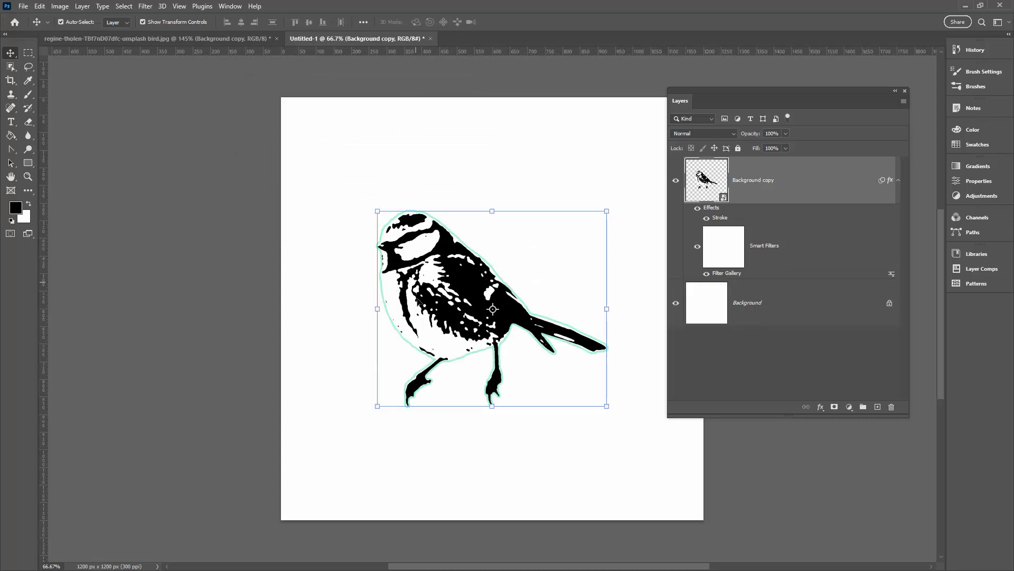
left_click(315, 181)
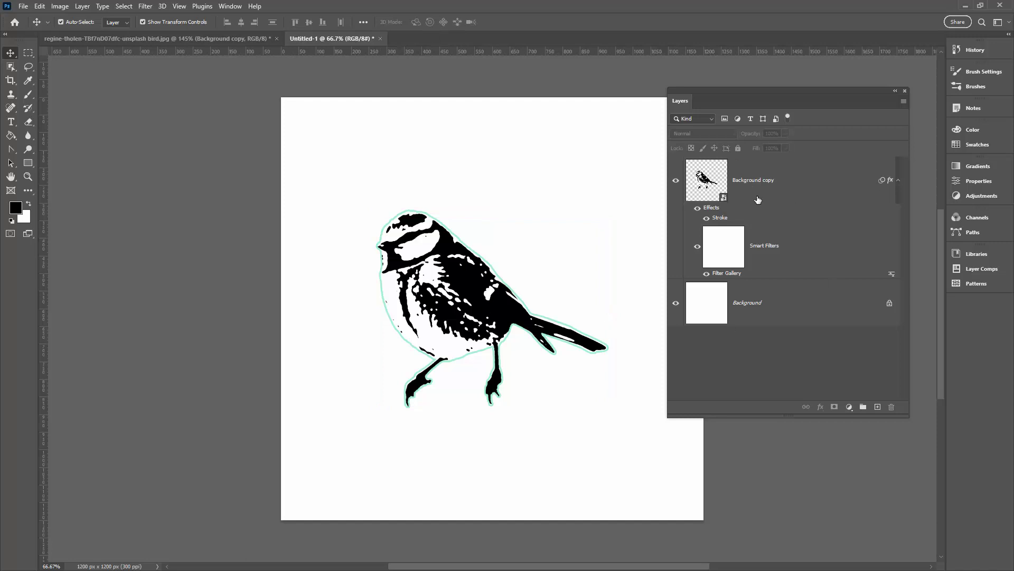
Step: Duplicate the bird, hide the original, and offset the copy 600 px right and down with Wrap Around
left_click_drag(817, 181, 878, 409)
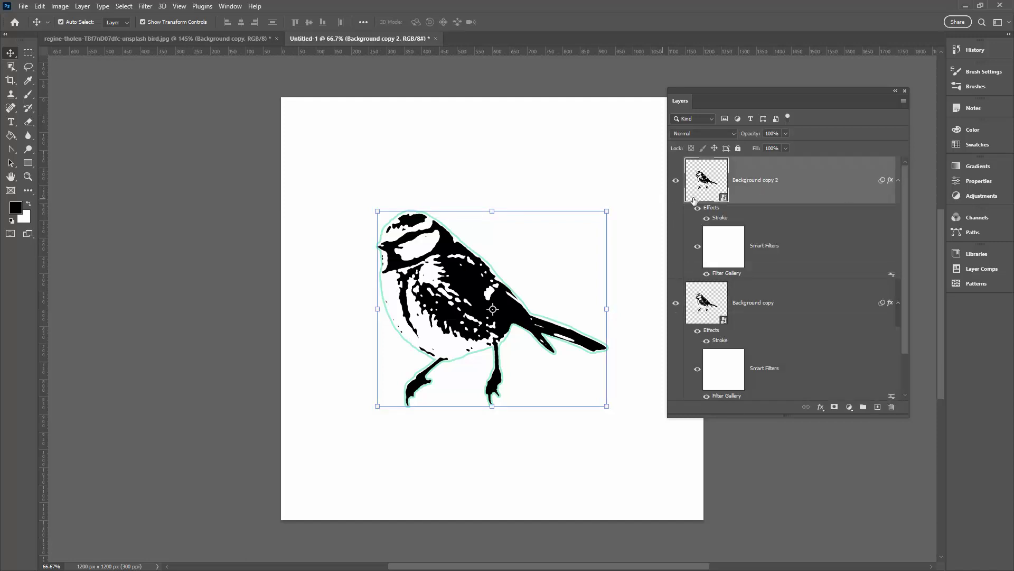
left_click(676, 305)
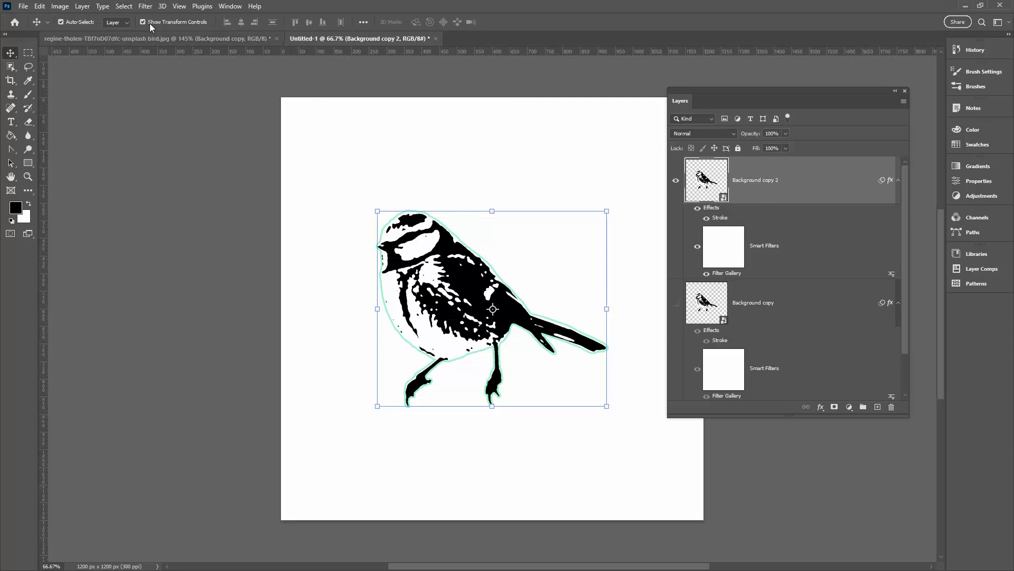
left_click(145, 7)
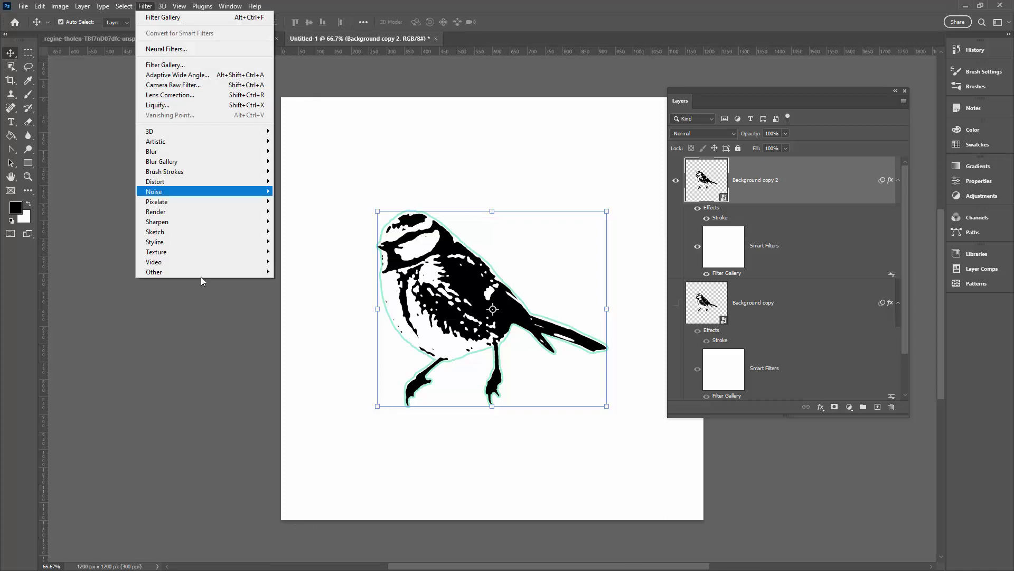
mouse_move(201, 271)
left_click(289, 321)
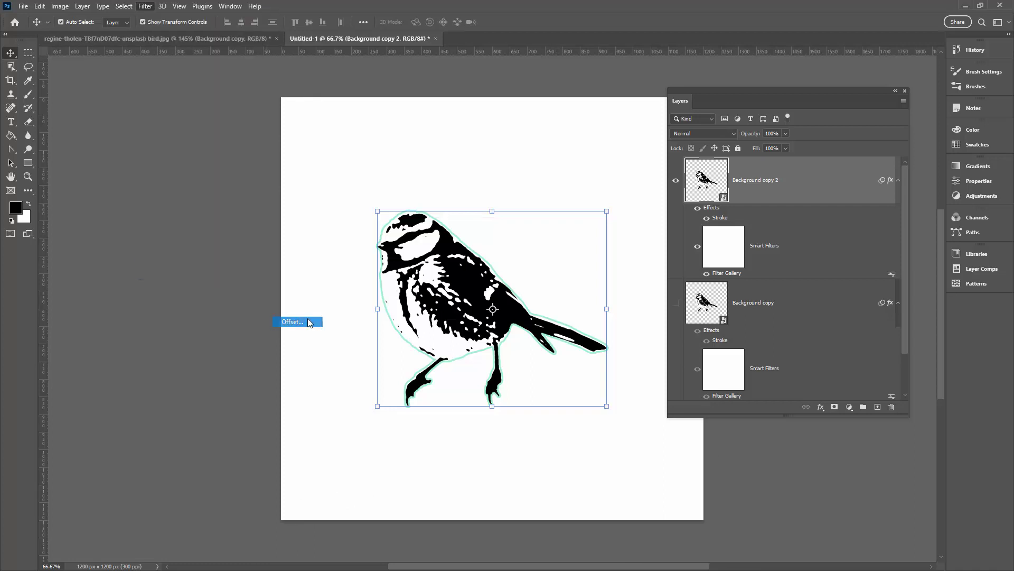
left_click_drag(260, 241, 447, 246)
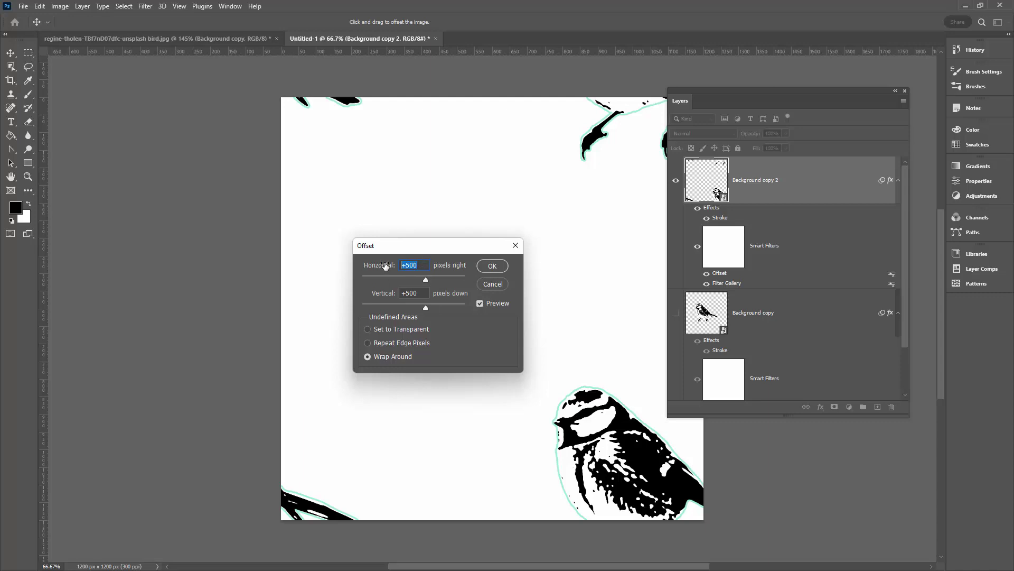
type("600")
key("Tab")
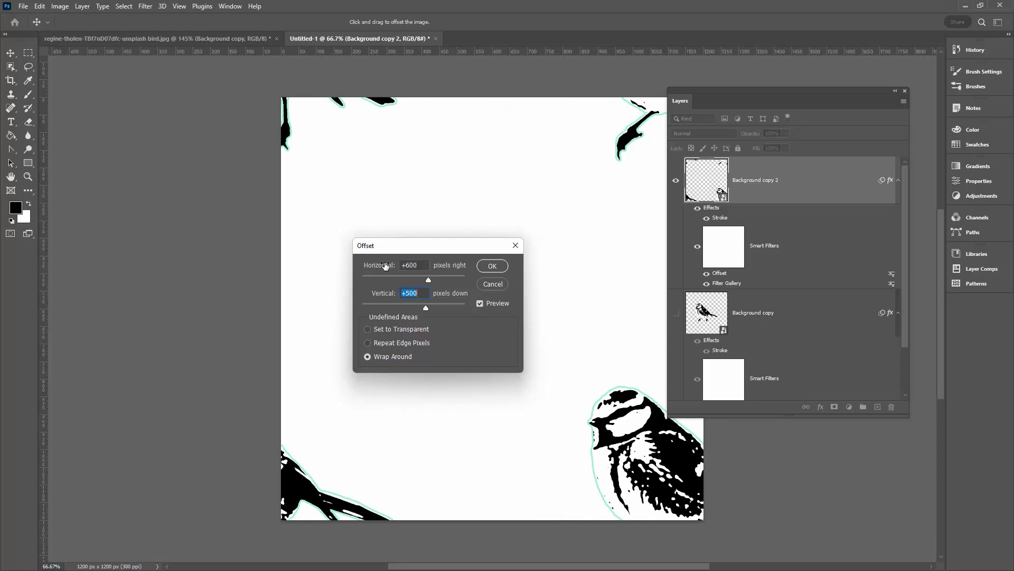
type("600")
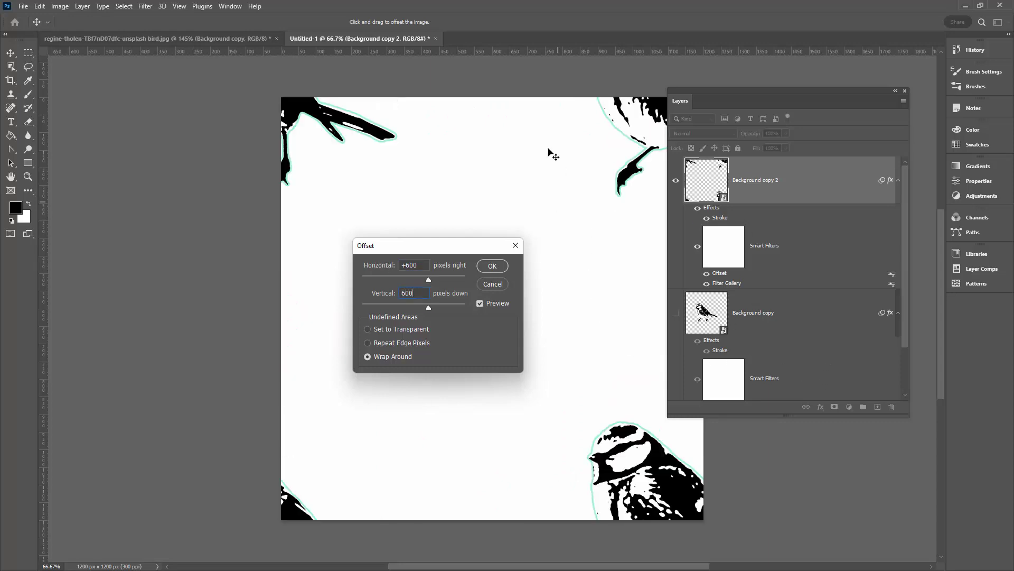
left_click(492, 267)
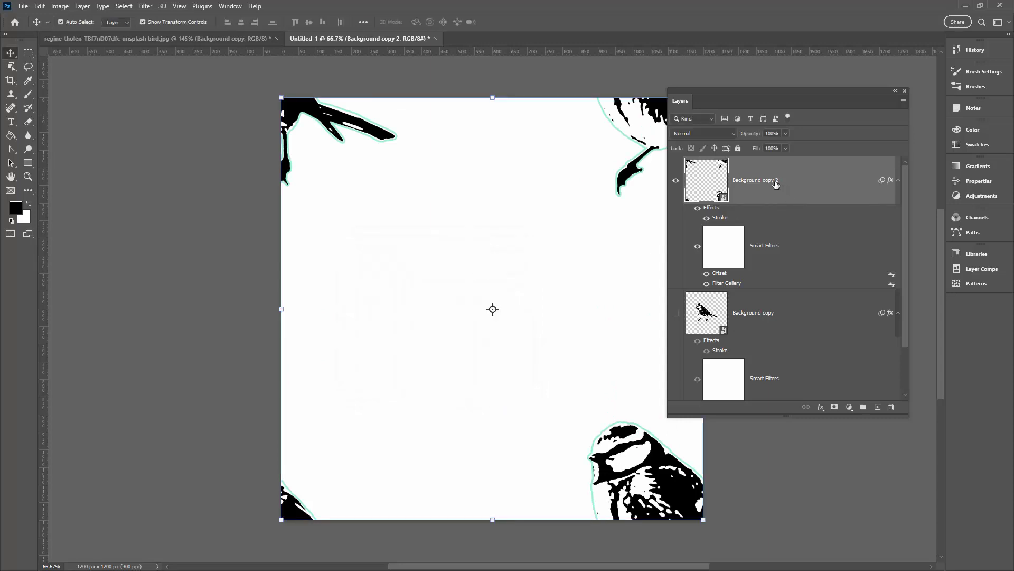
left_click_drag(725, 101, 802, 83)
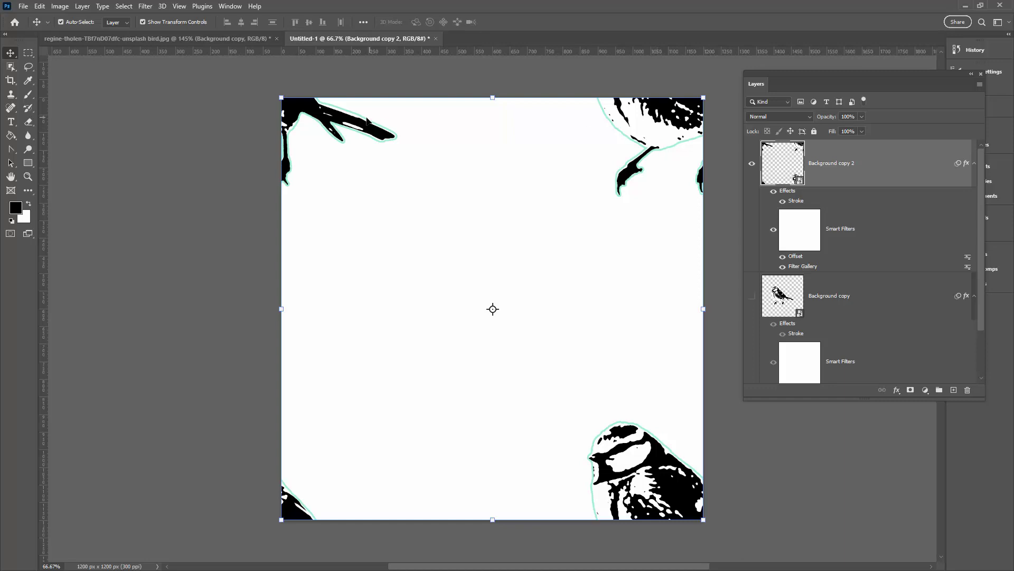
Step: Make the Background copy bird layer visible again and select it
left_click(243, 374)
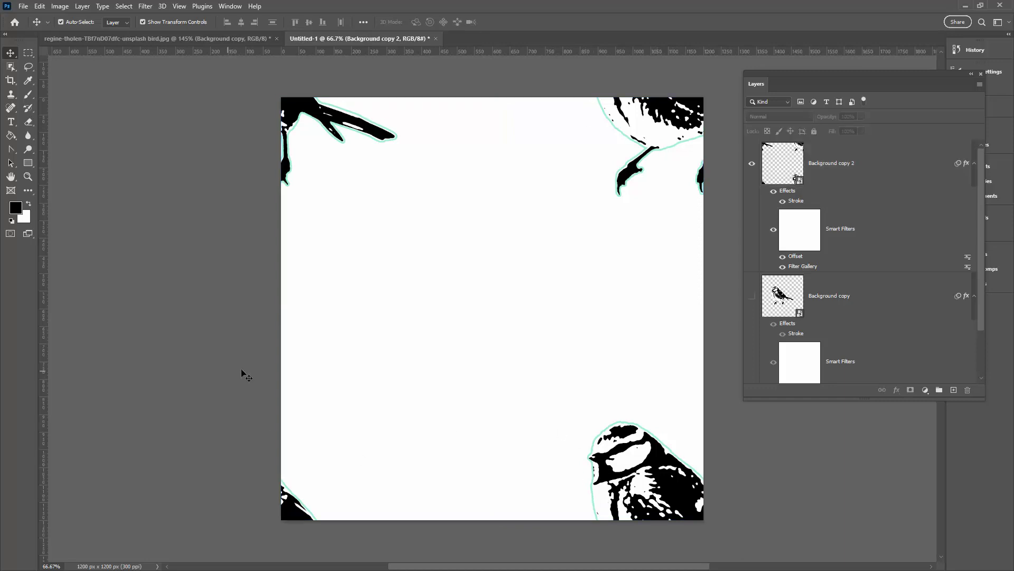
left_click(828, 171)
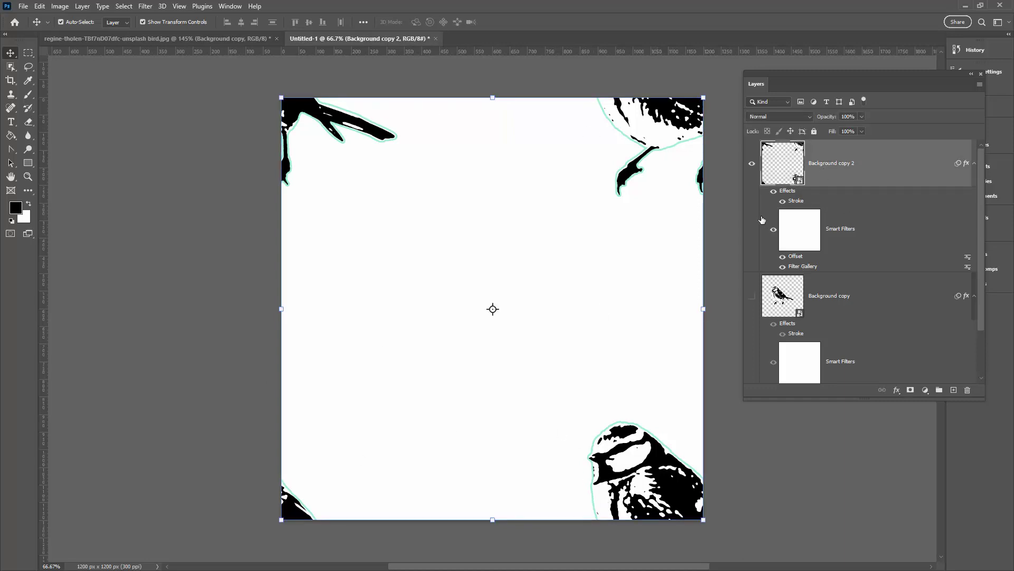
left_click(752, 297)
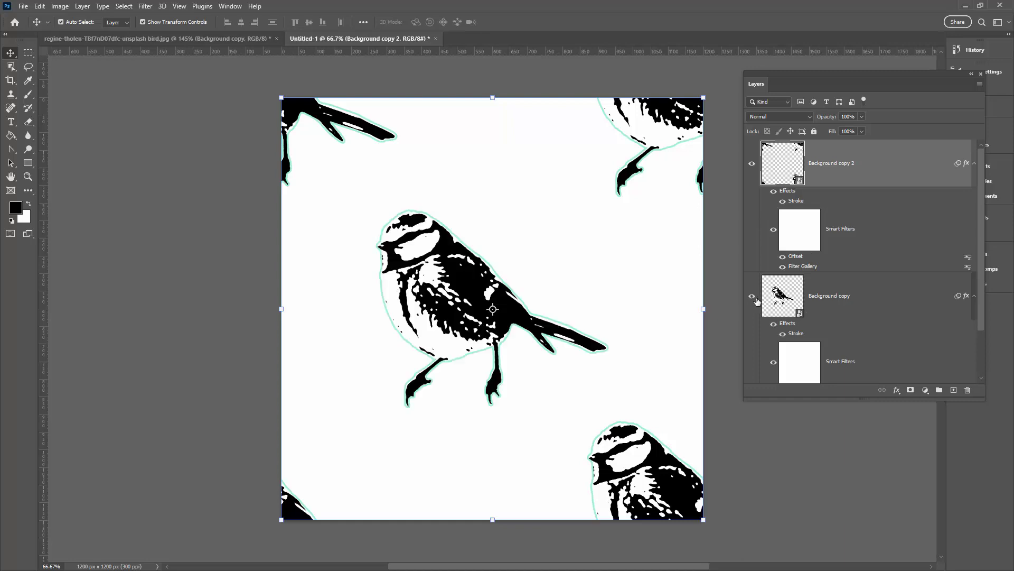
left_click(467, 299)
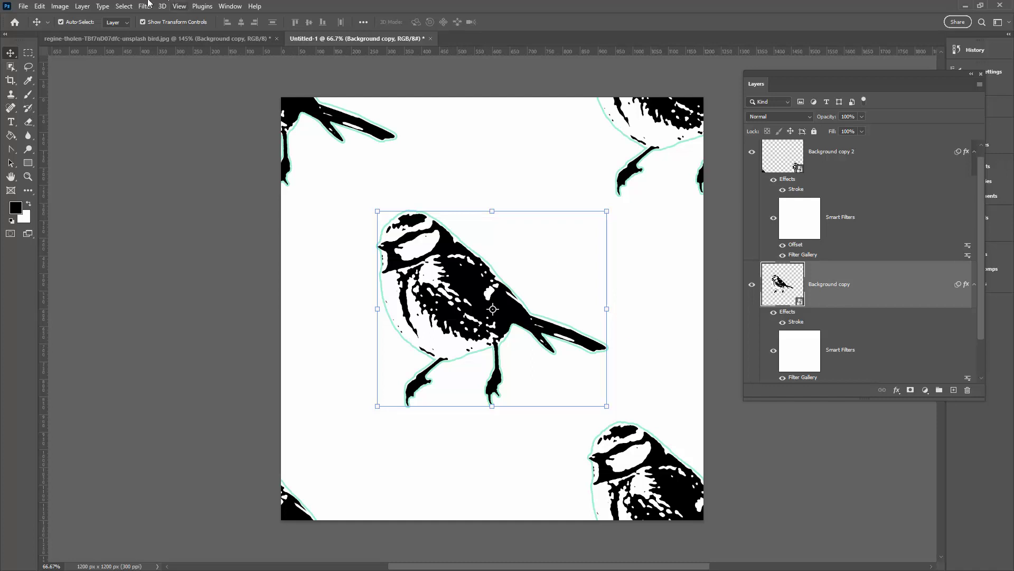
Step: Flip the central bird horizontally and shift it about 110 px left
left_click(37, 7)
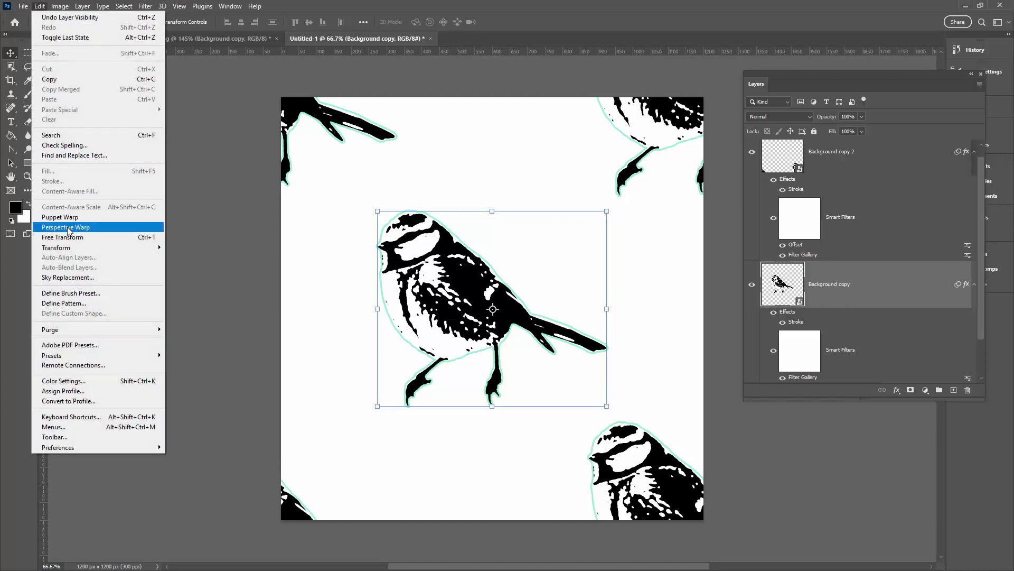
mouse_move(148, 247)
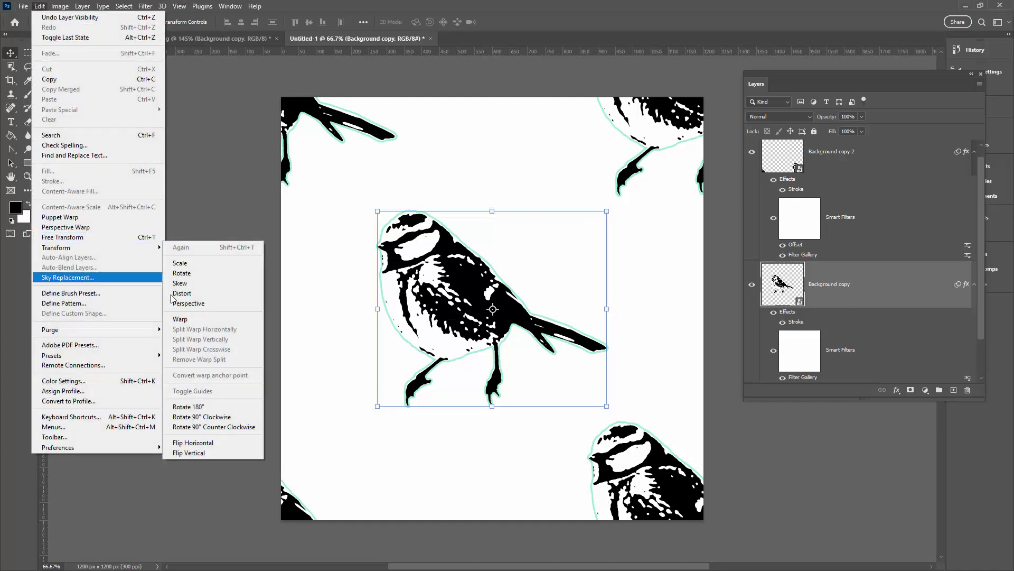
left_click(232, 443)
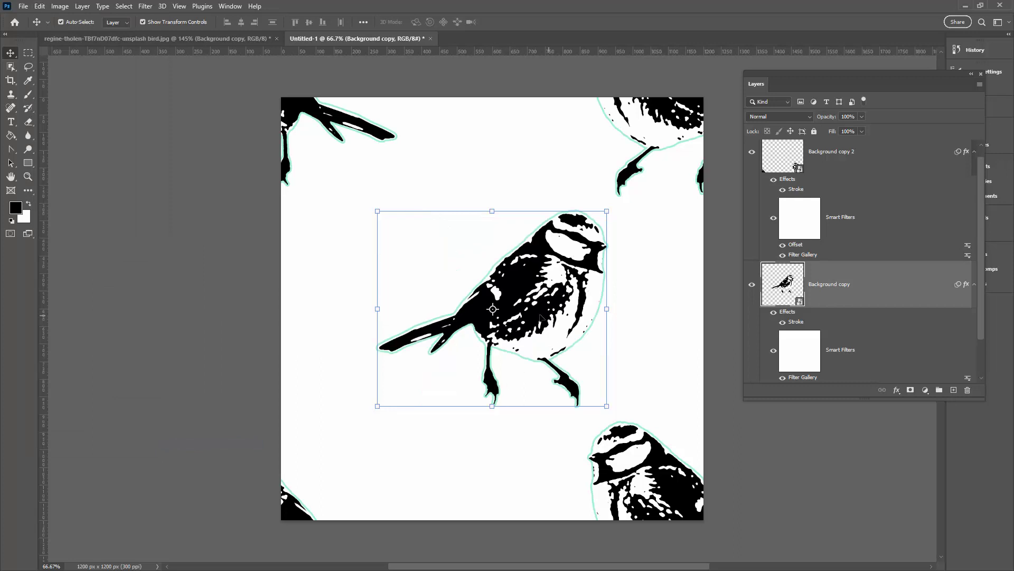
left_click_drag(540, 317, 459, 318)
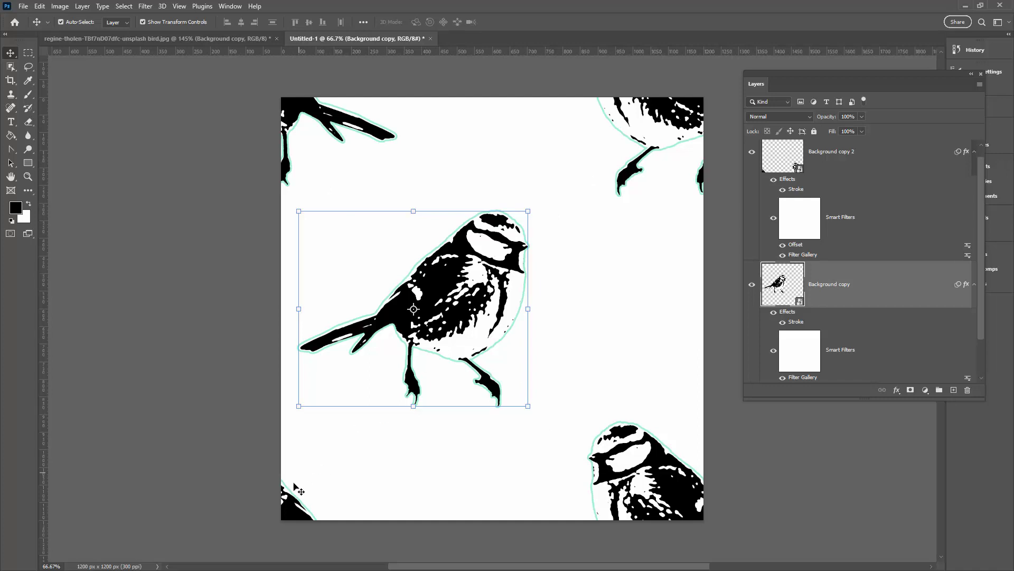
left_click(204, 296)
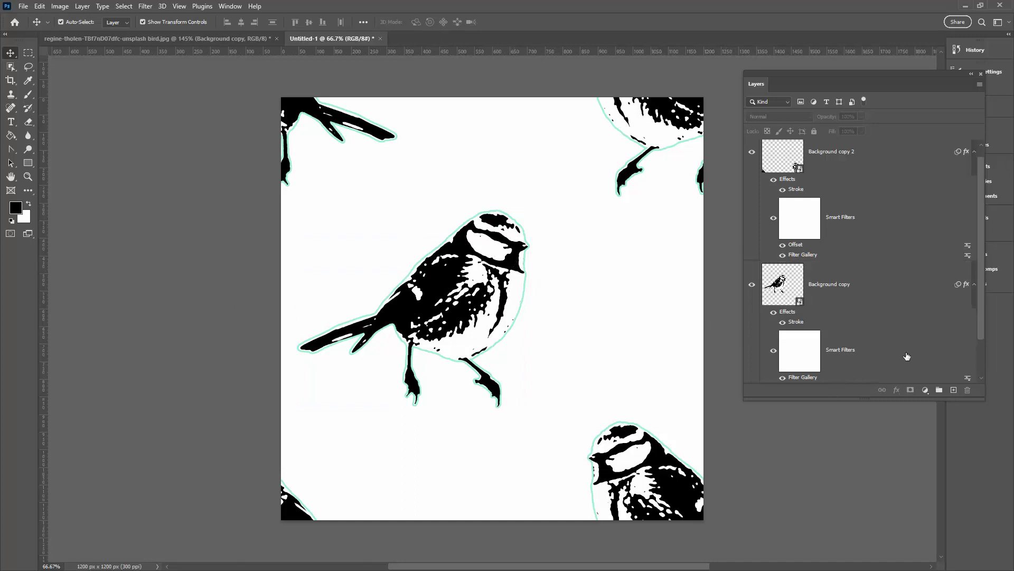
Step: Add a Solid Color fill layer named Color Fill 1 above the Background layer
scroll(979, 341, "down", 2)
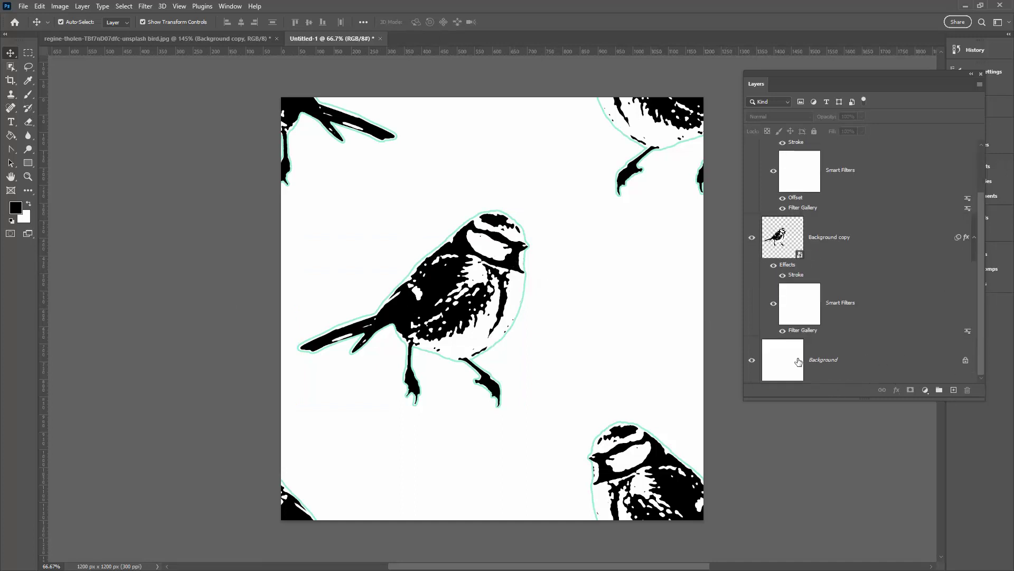
left_click(829, 364)
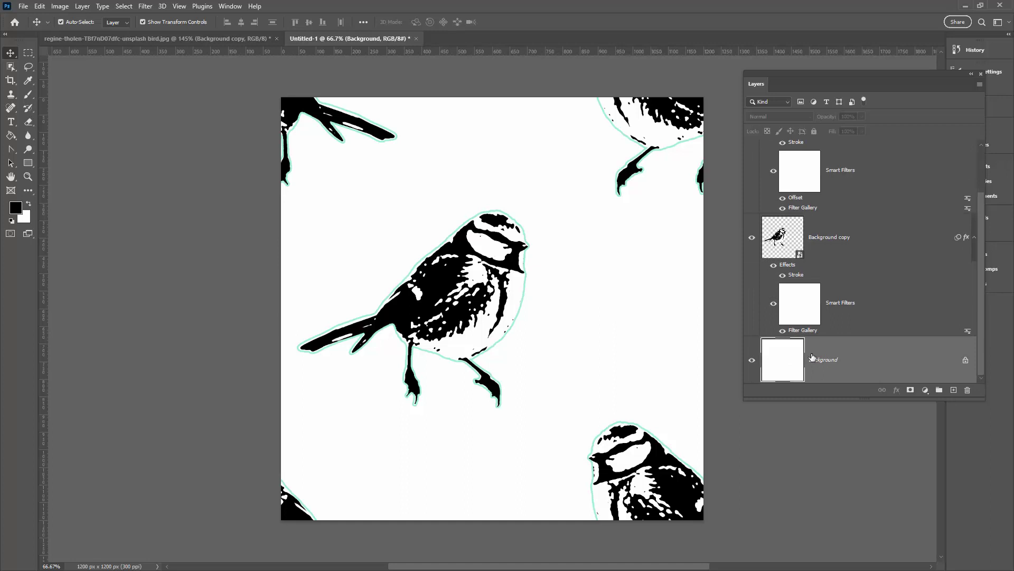
left_click(83, 6)
mouse_move(118, 135)
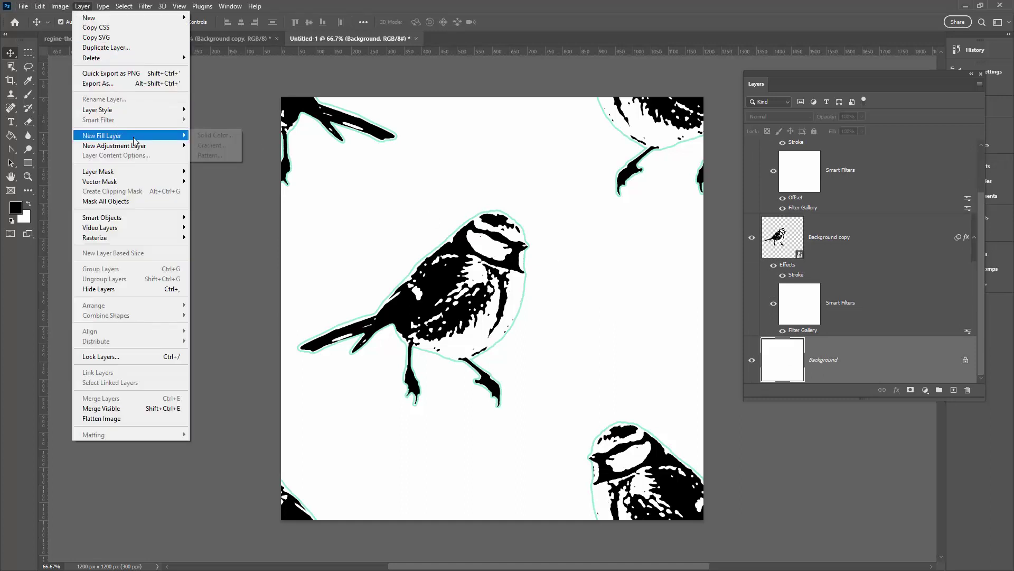
left_click(214, 135)
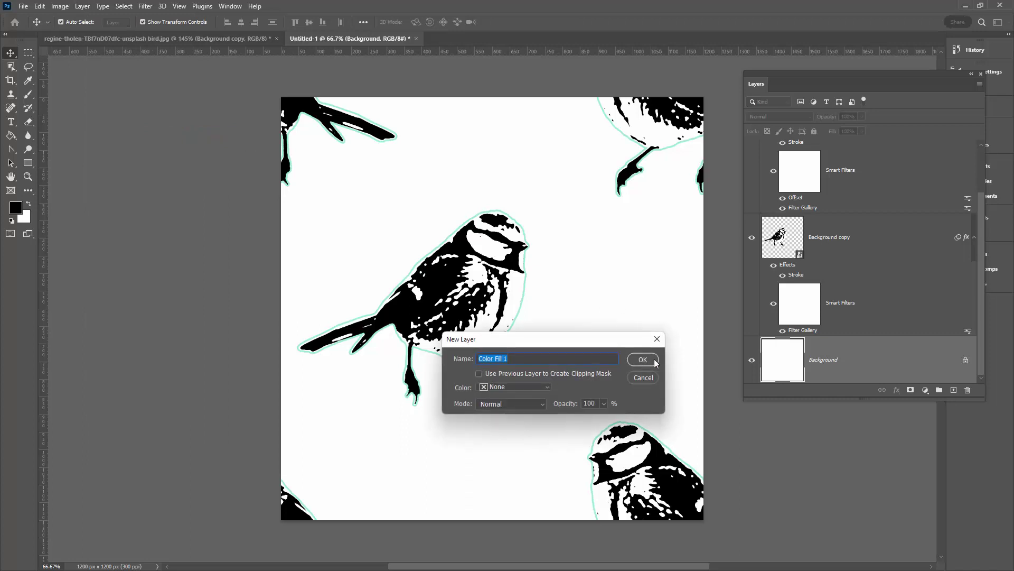
left_click(653, 359)
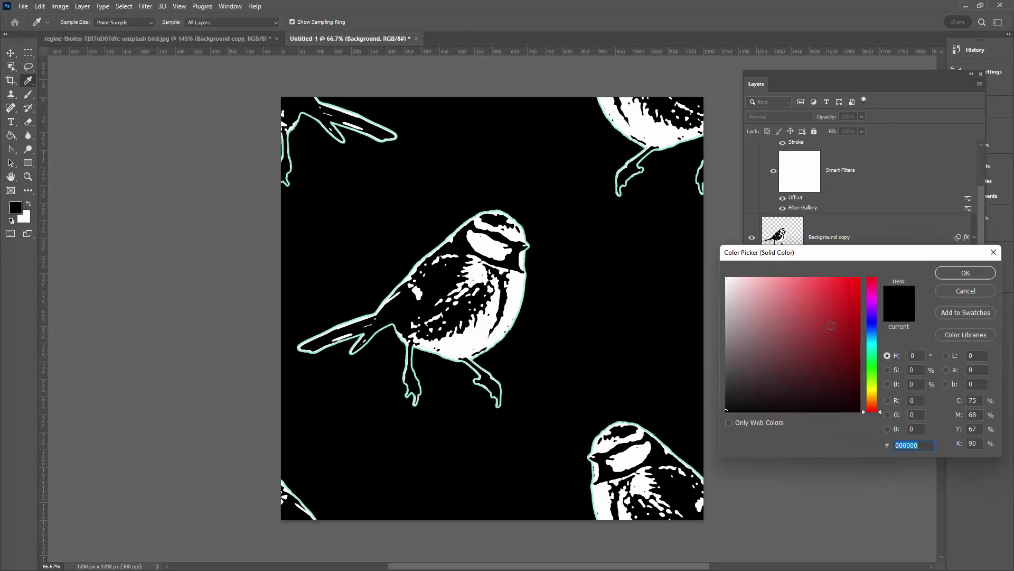
Step: Pick dark teal #244943 as the fill colour
left_click(831, 319)
left_click(847, 352)
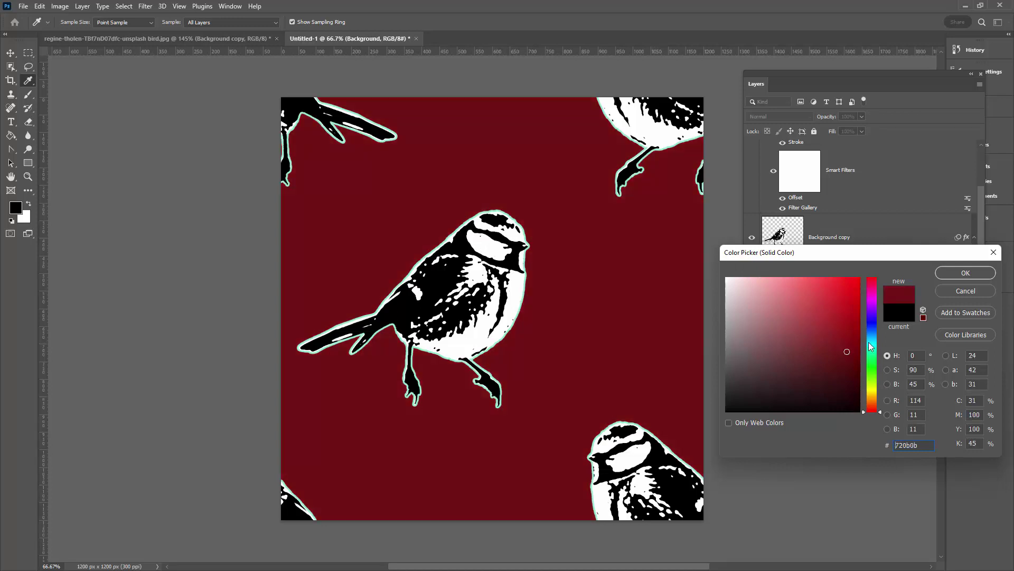
mouse_move(881, 415)
left_mouse_down()
mouse_move(878, 352)
mouse_move(826, 372)
mouse_move(803, 361)
mouse_move(794, 373)
left_mouse_up()
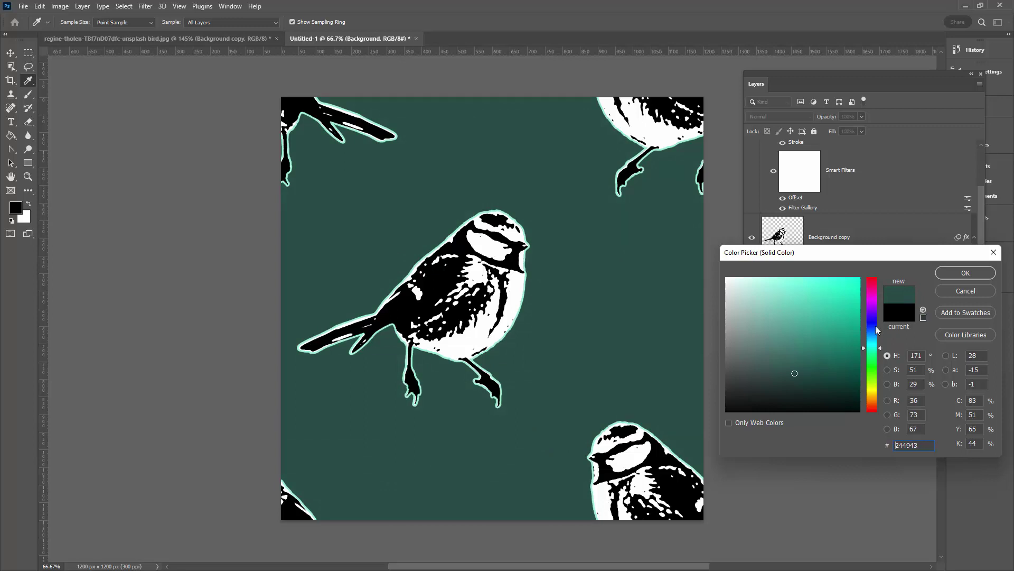
Step: Confirm the dark teal fill and define the tile as Pattern 526
left_click(959, 273)
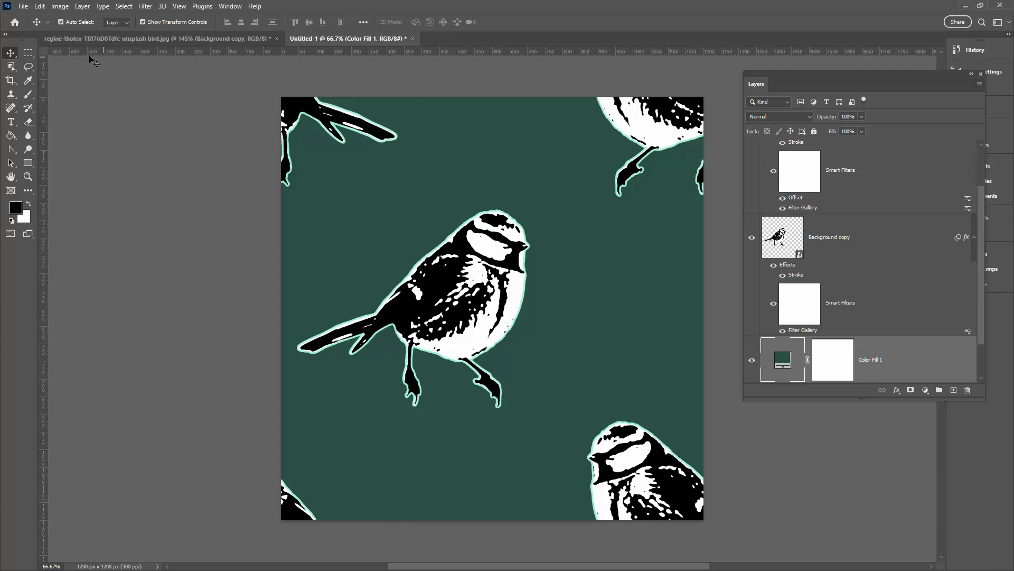
left_click(35, 6)
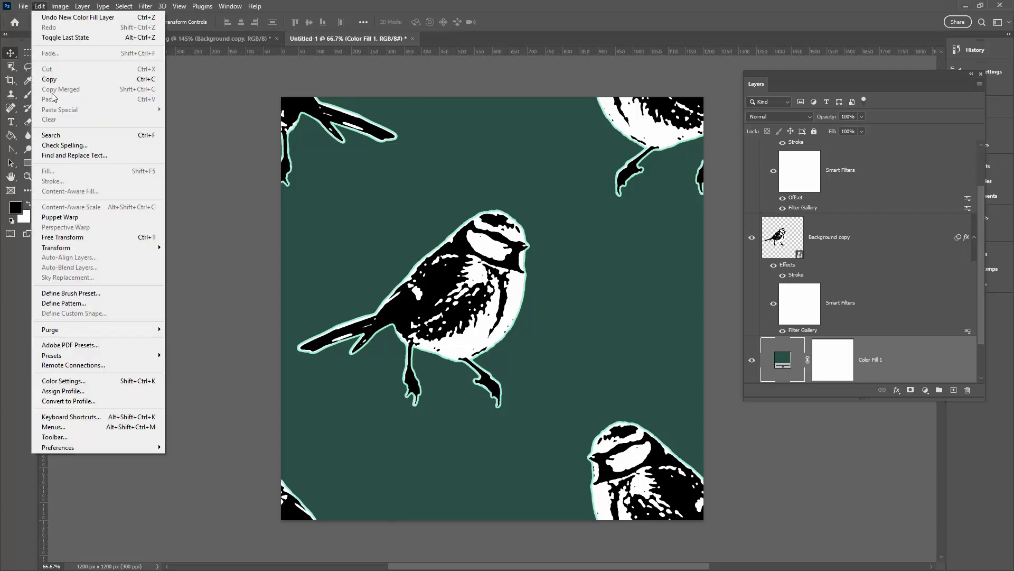
left_click(79, 304)
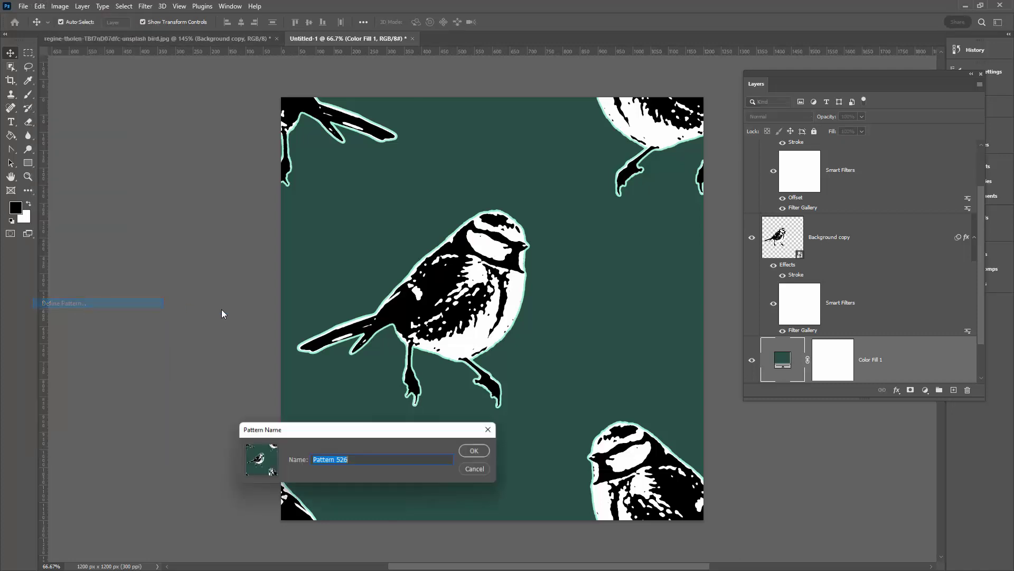
left_click(476, 451)
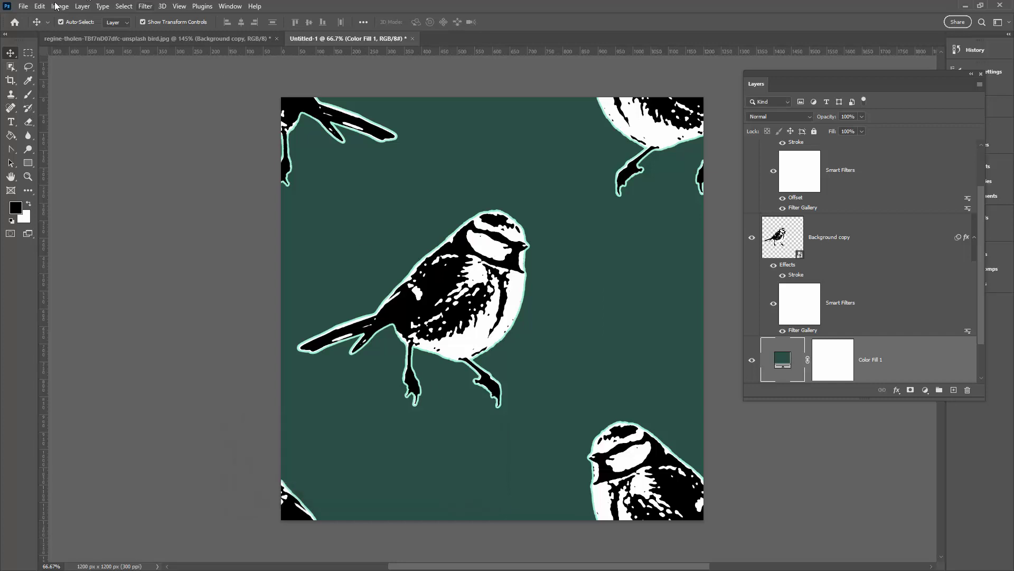
Step: Create a new blank 3600 × 3600 px document
left_click(22, 6)
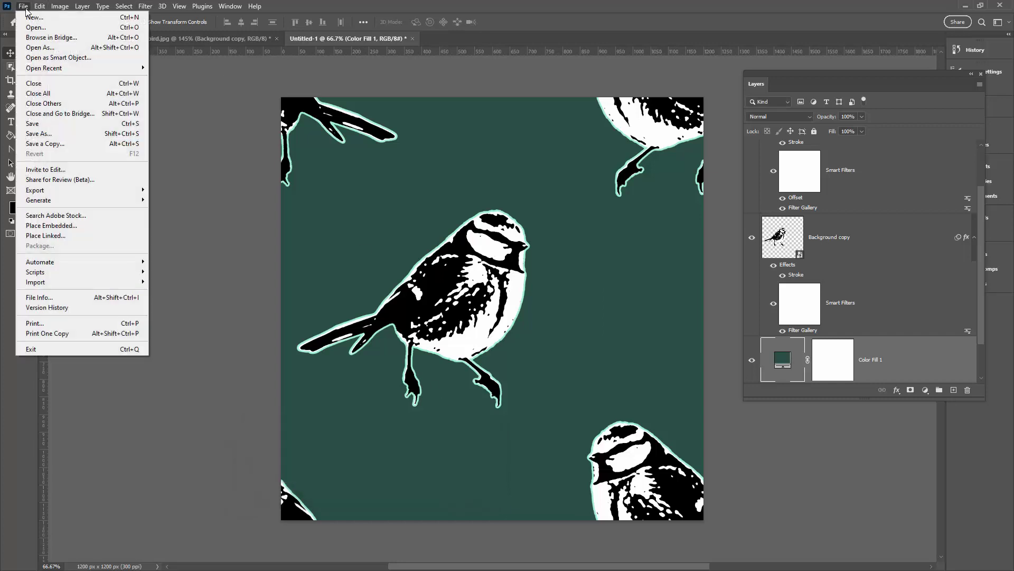
left_click(32, 17)
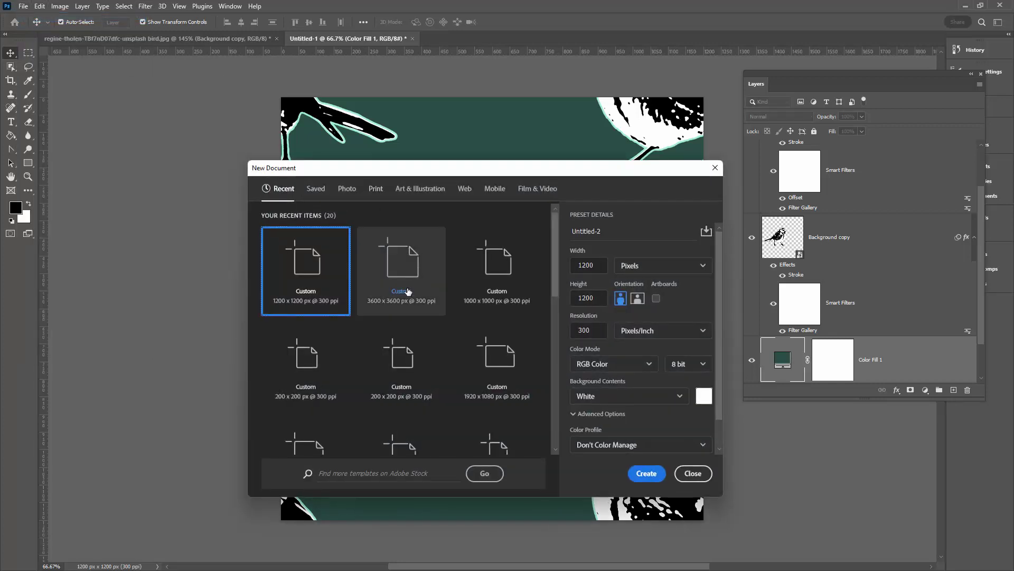
left_click(647, 477)
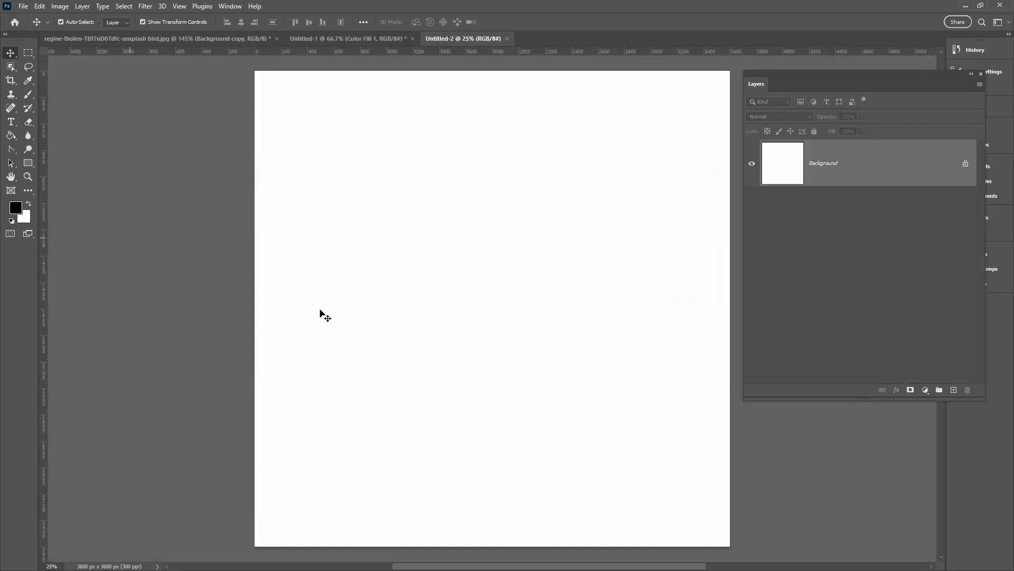
Step: Unlock the Background layer and fill the canvas with the teal bird pattern
left_click_drag(842, 78, 762, 148)
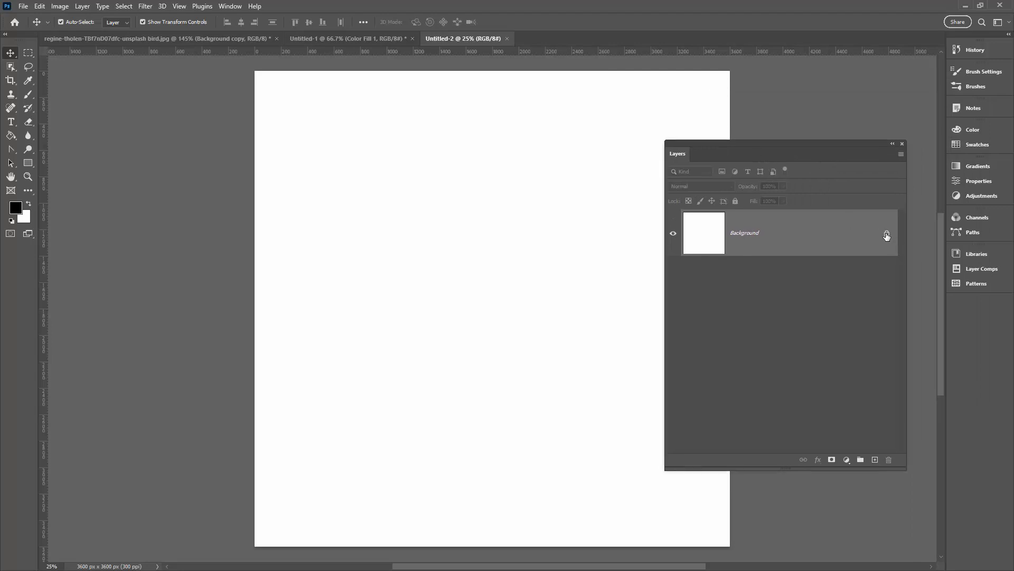
left_click(886, 236)
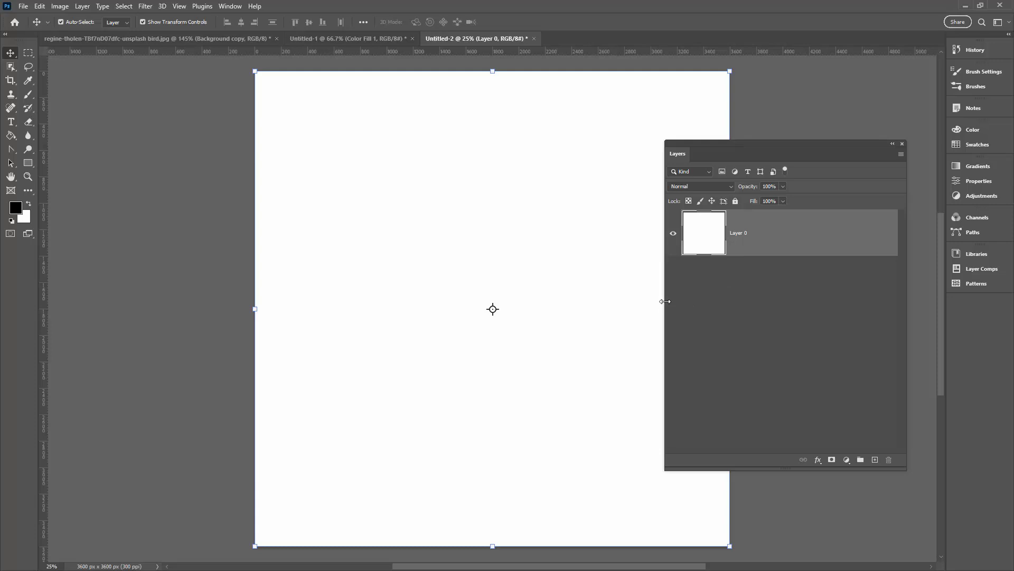
left_click_drag(666, 302, 728, 302)
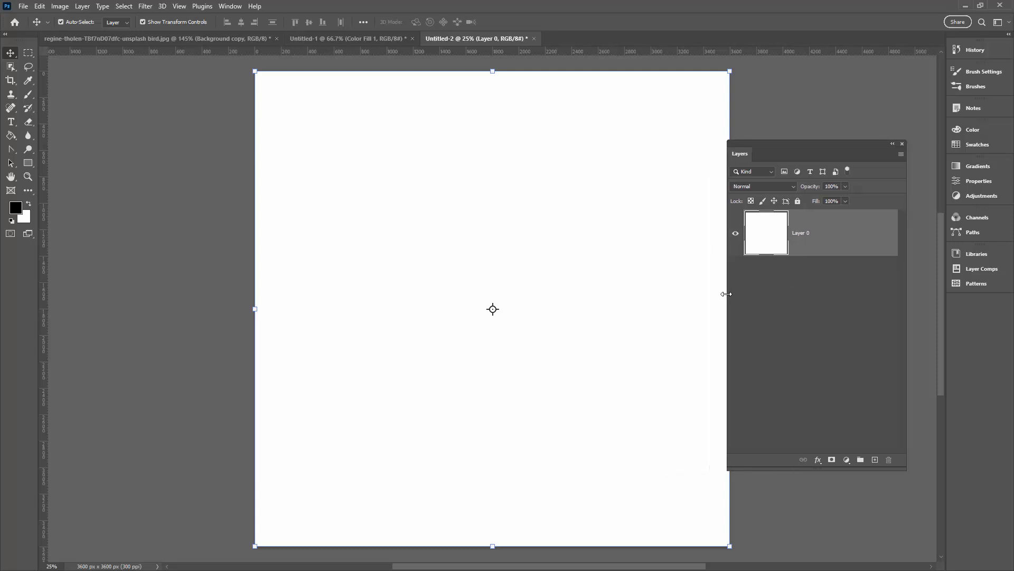
left_click(965, 280)
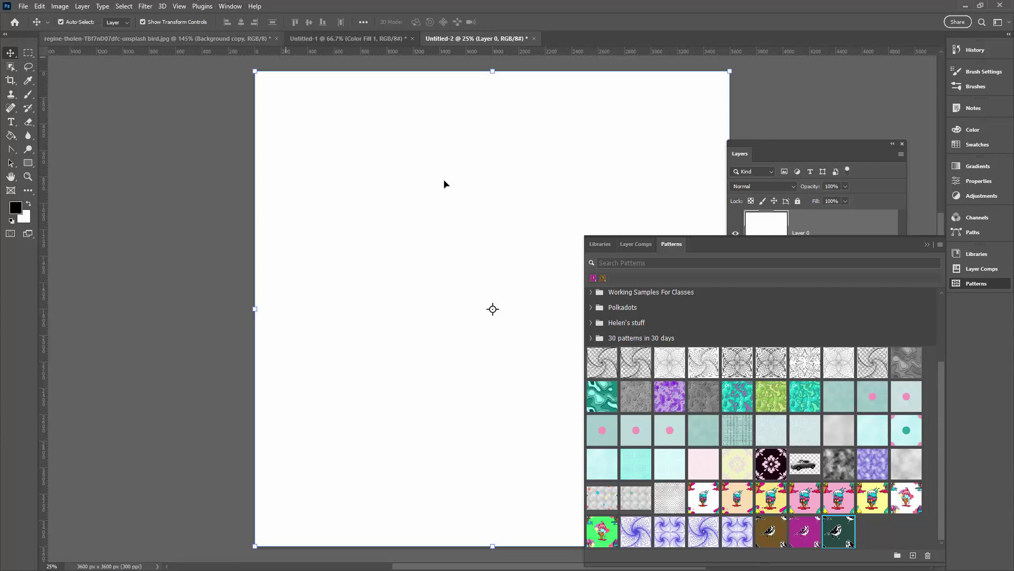
left_click_drag(493, 309, 493, 309)
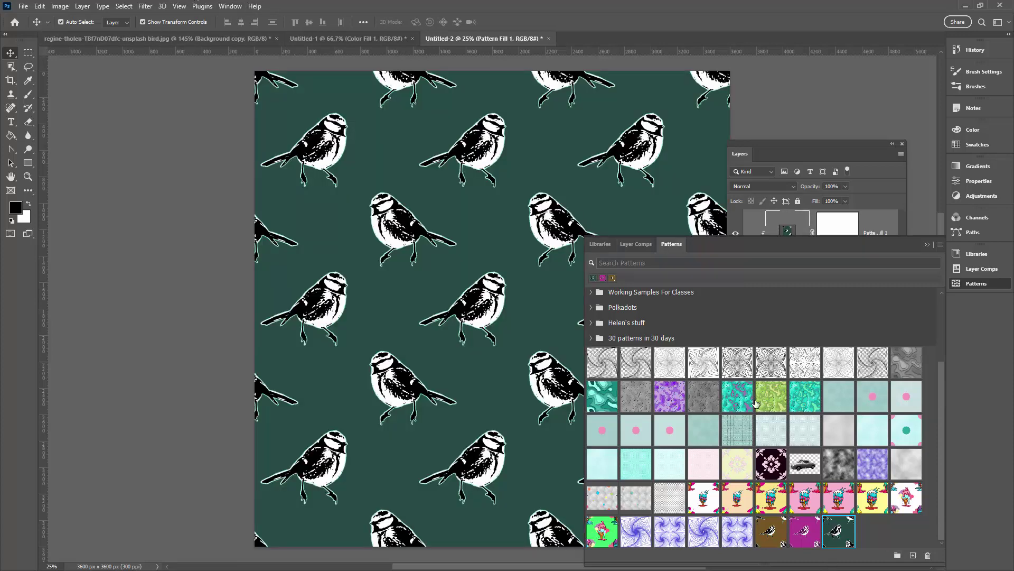
left_click(927, 244)
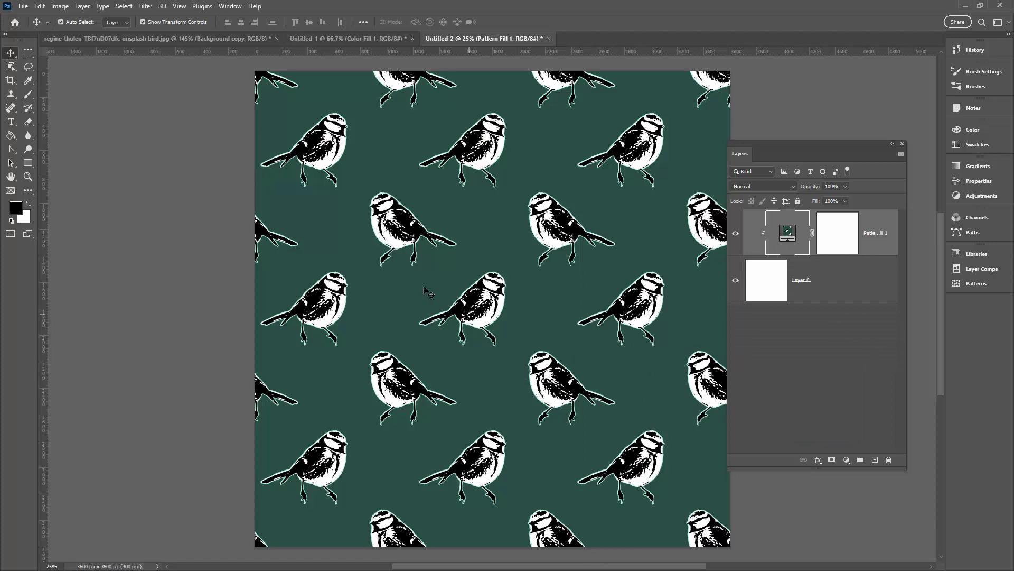
Step: Zoom in to inspect the bird tiling, fit the view, then return to Untitled-1
left_click(27, 176)
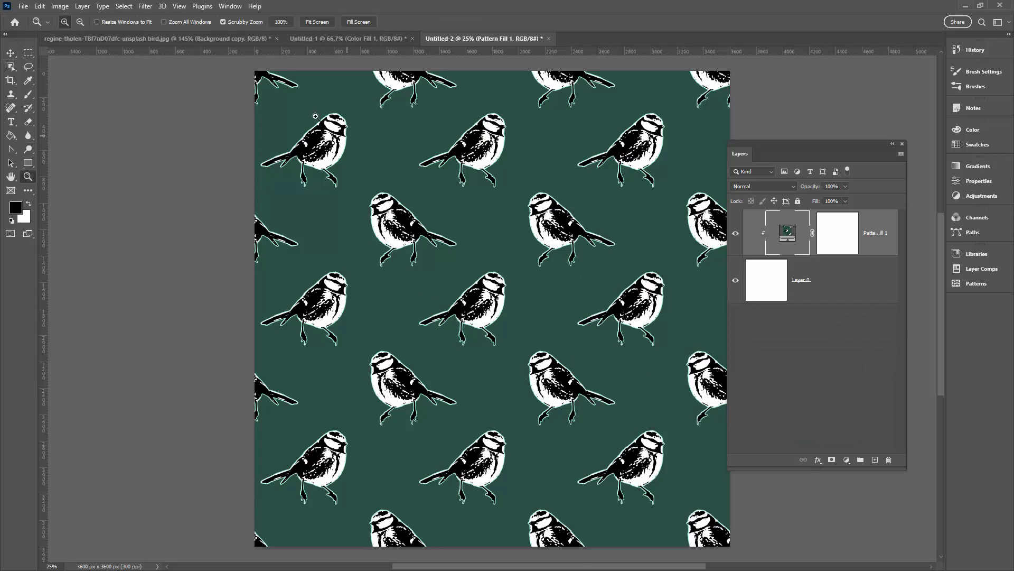
left_click_drag(301, 116, 332, 183)
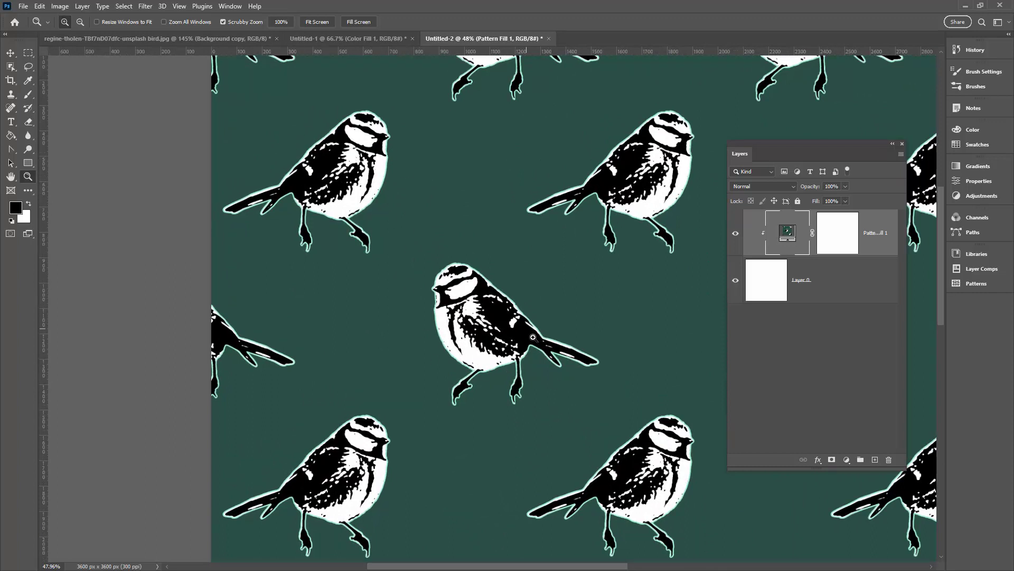
key("ctrl+0")
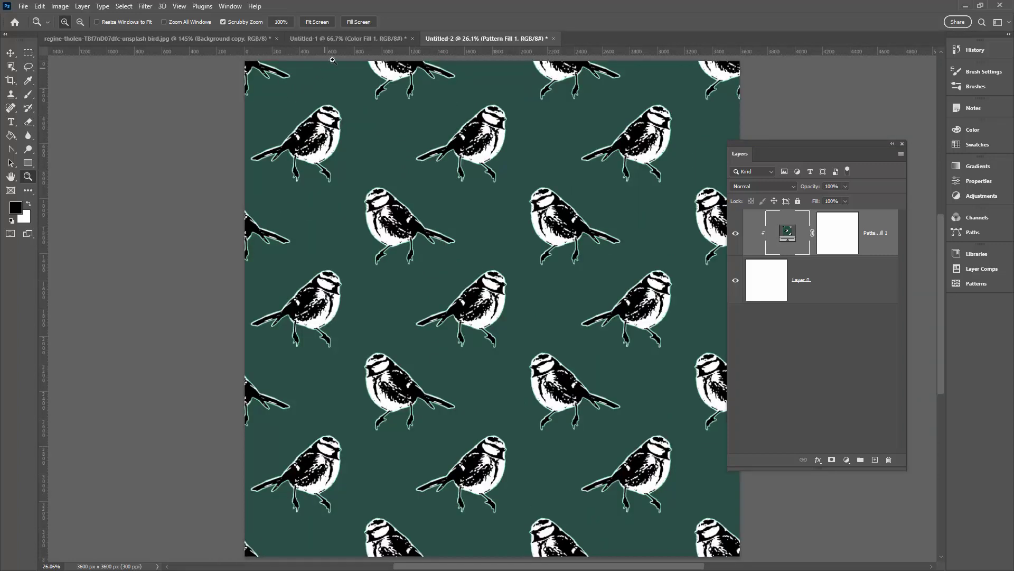
left_click(345, 38)
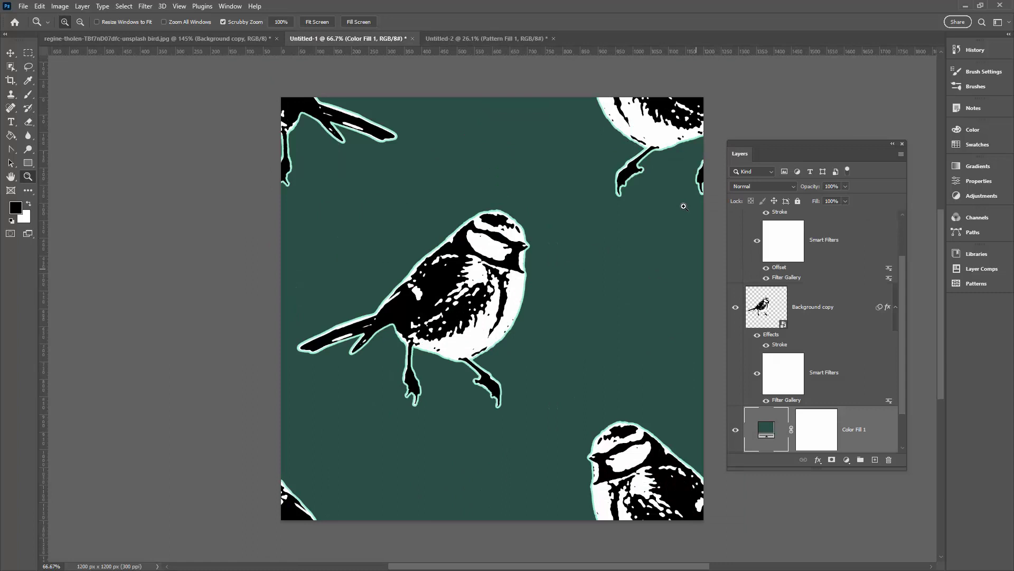
Step: Add a Hue/Saturation adjustment layer above Background copy 2
scroll(903, 335, "up", 2)
left_click(832, 235)
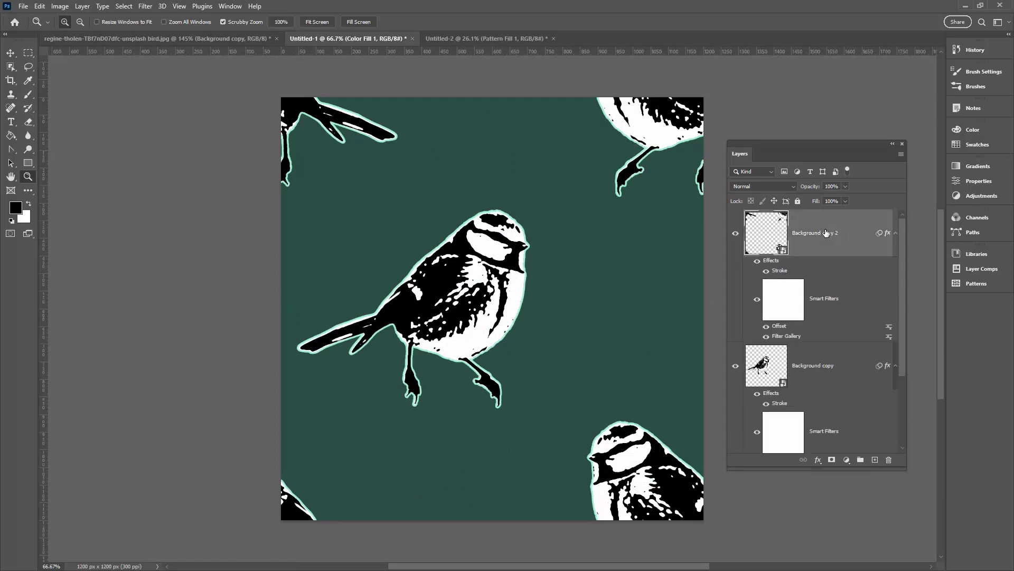
left_click(82, 6)
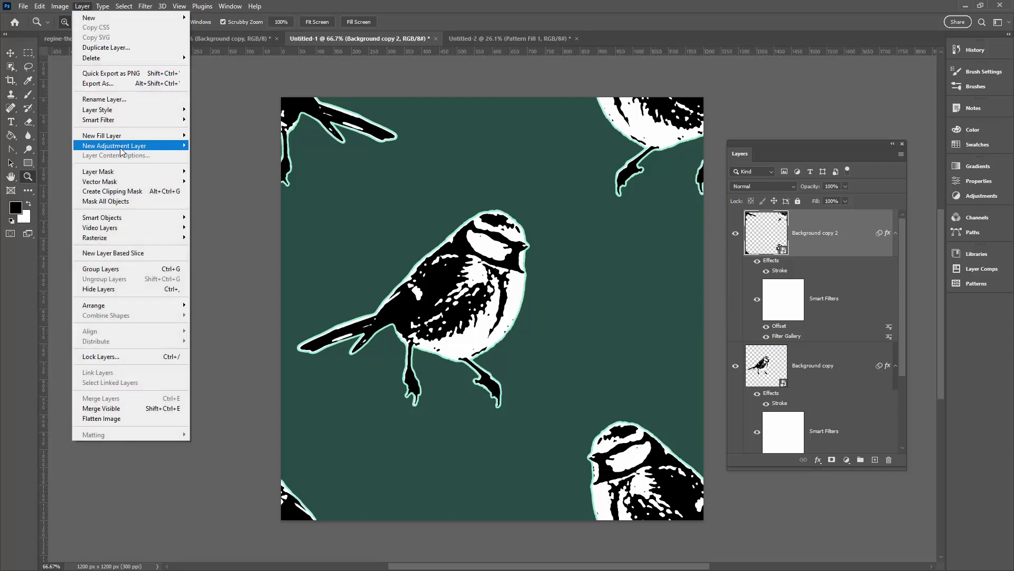
mouse_move(157, 148)
left_click(222, 201)
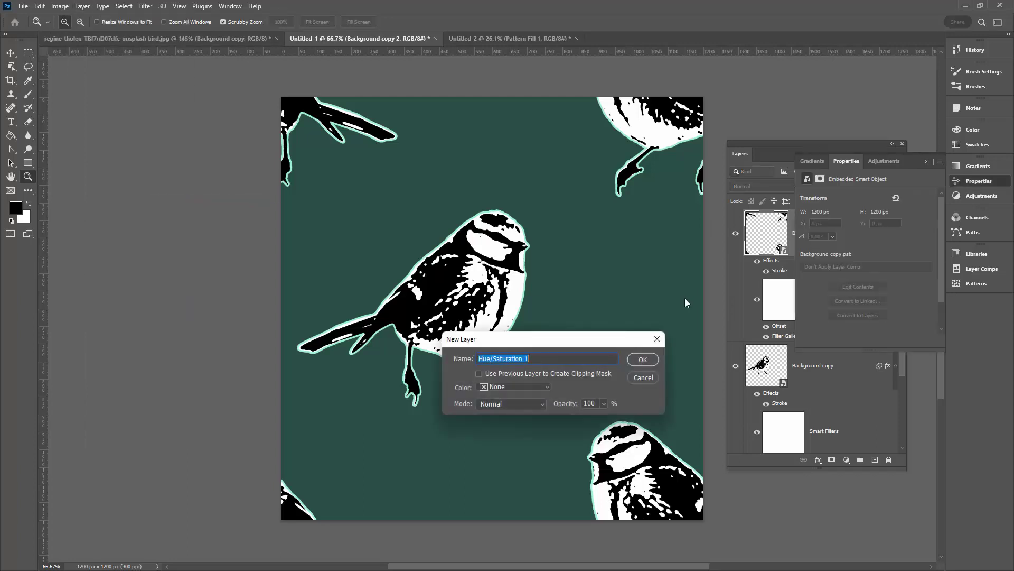
left_click(643, 360)
Step: Colorize the tile purple with Hue 276, Saturation 55, Lightness +11
left_click(856, 292)
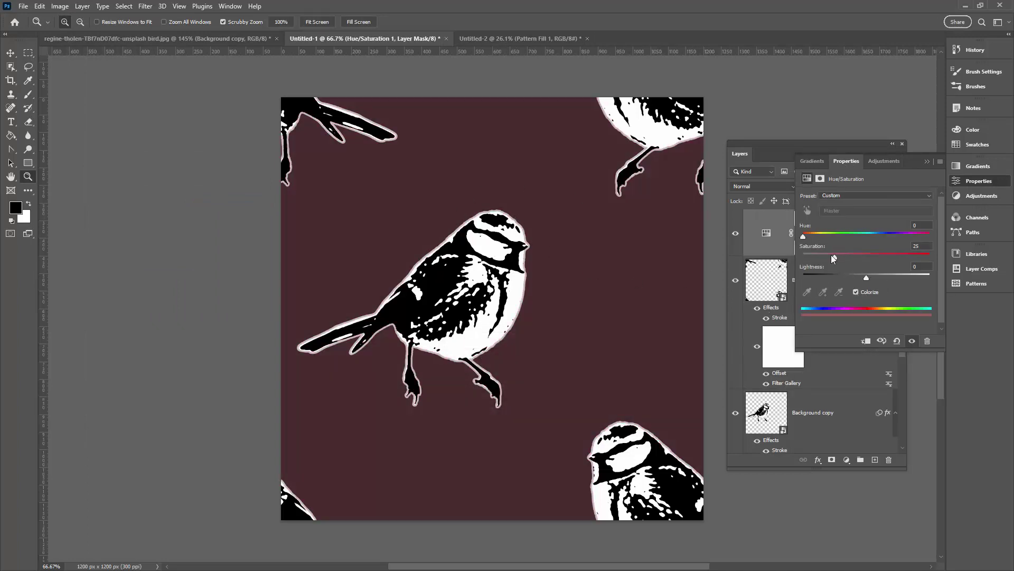
left_click_drag(835, 257, 873, 278)
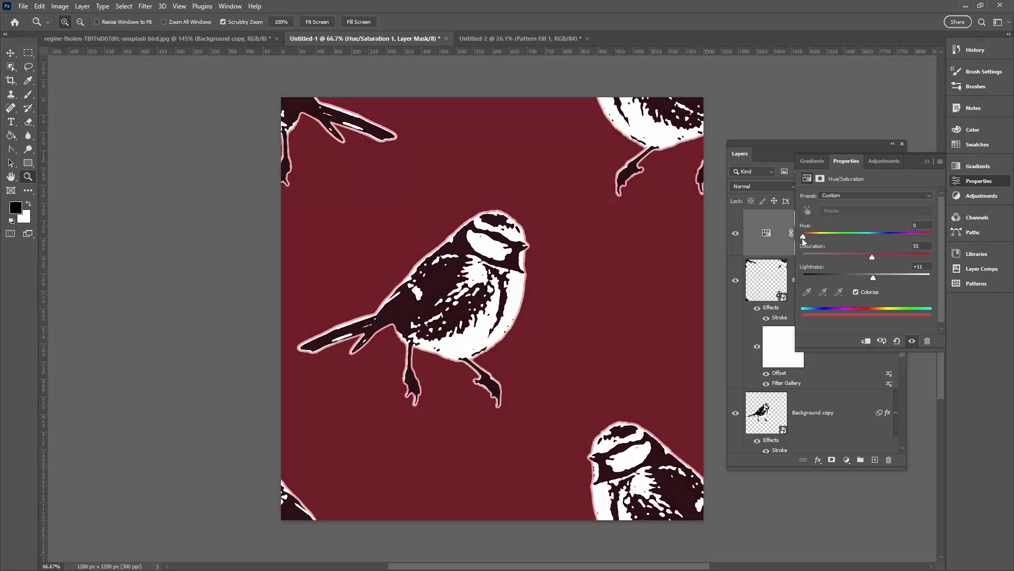
left_click_drag(804, 236, 893, 236)
mouse_move(897, 231)
left_mouse_down()
mouse_move(802, 239)
mouse_move(898, 246)
left_mouse_up()
Step: With all layers deselected, define the purple tile as Pattern 527
left_click(926, 162)
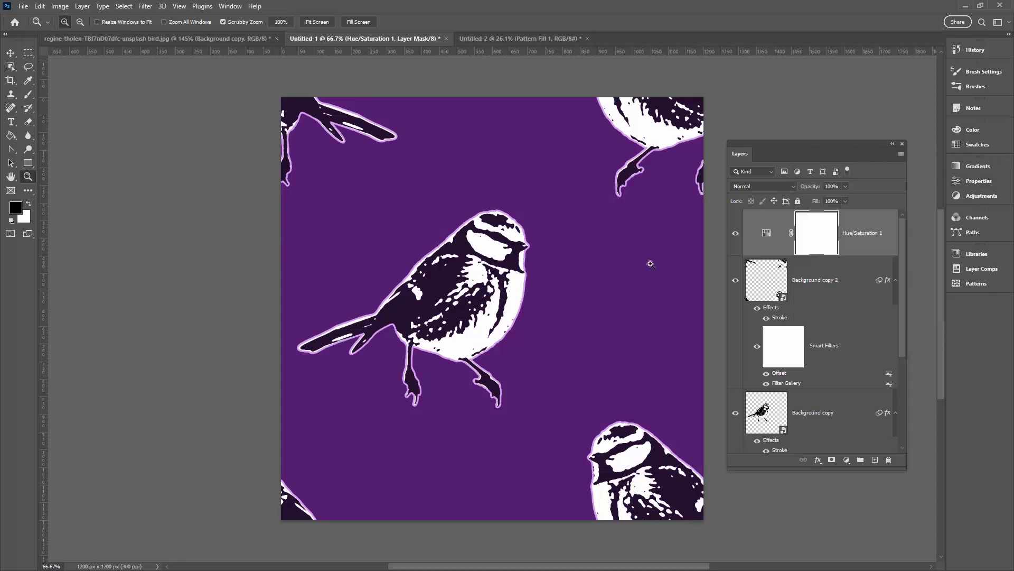
left_click(39, 7)
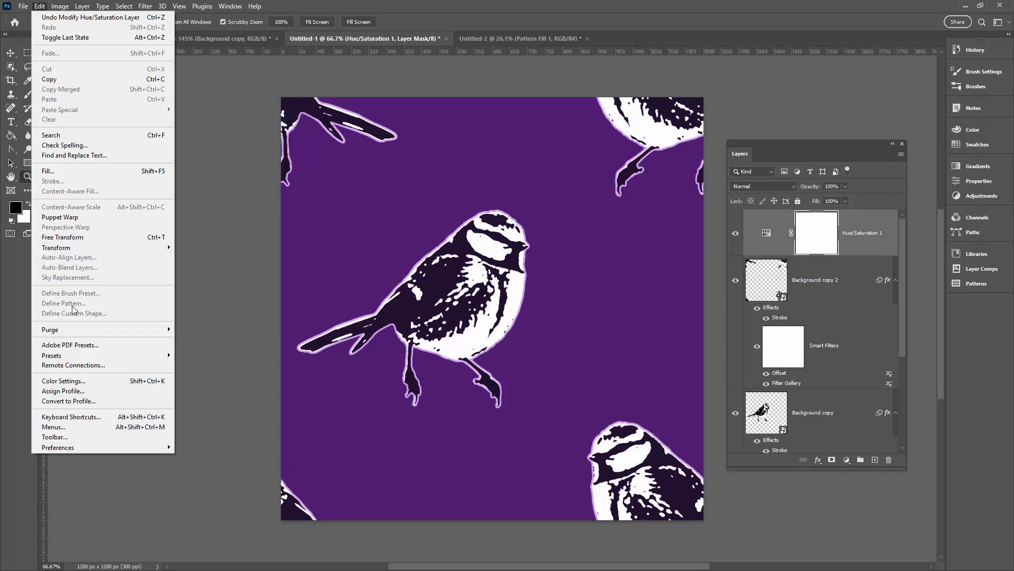
left_click(10, 52)
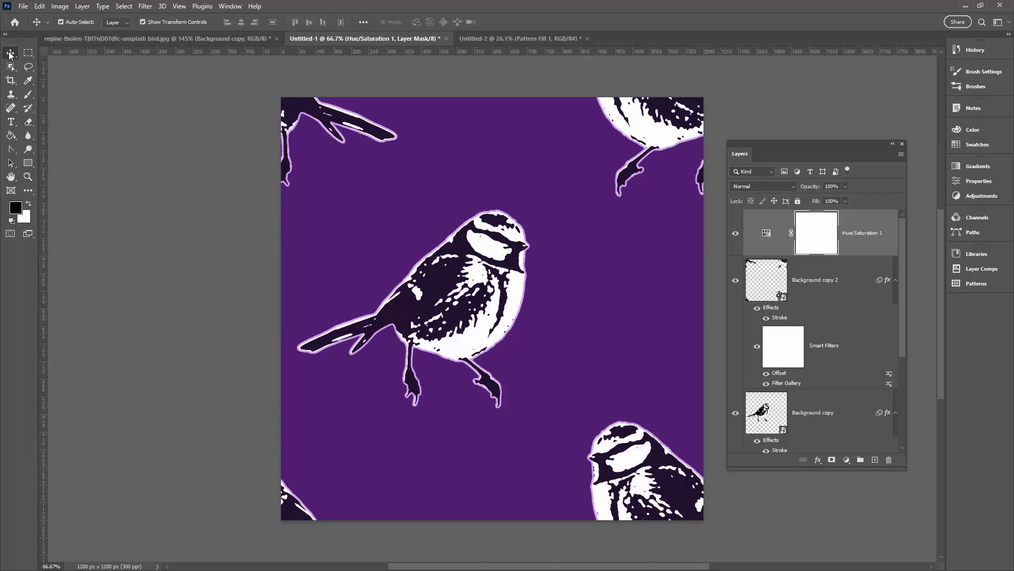
left_click(180, 169)
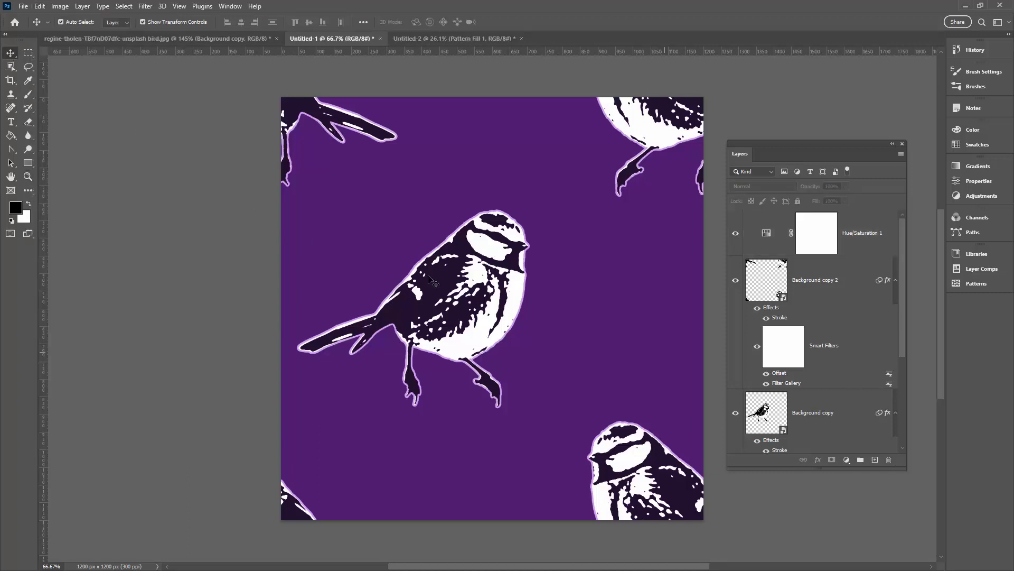
left_click(40, 7)
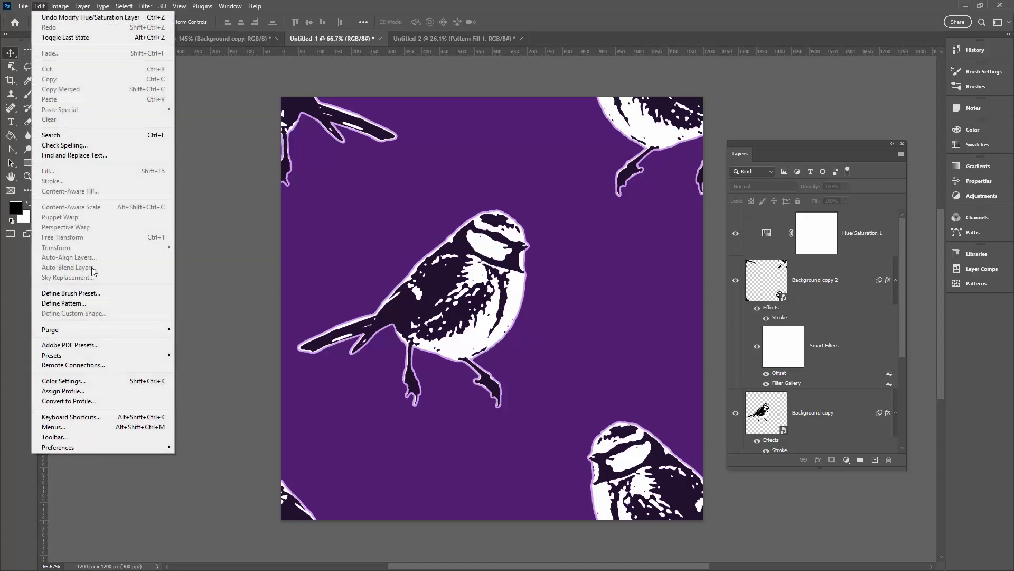
left_click(88, 303)
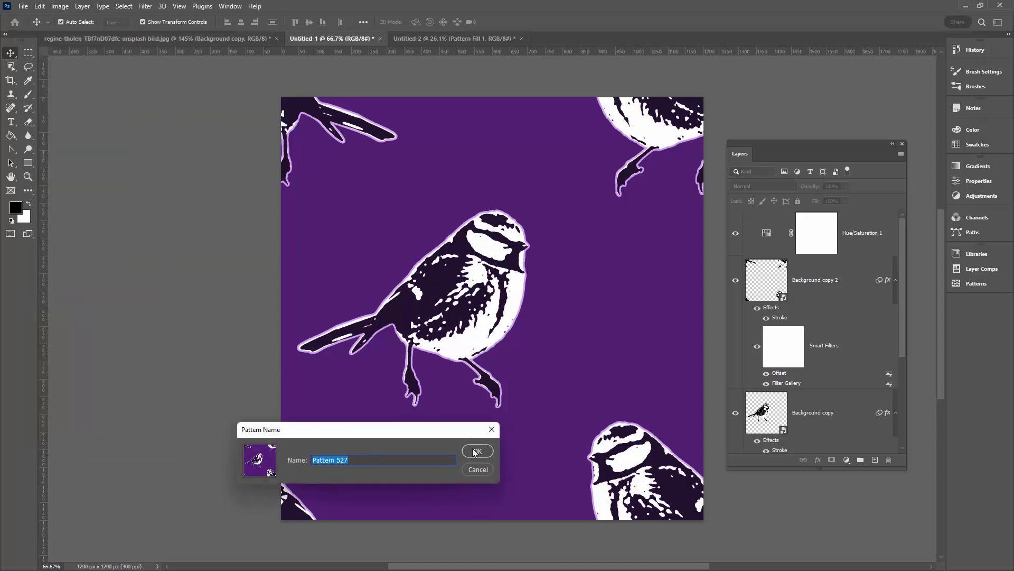
left_click(476, 451)
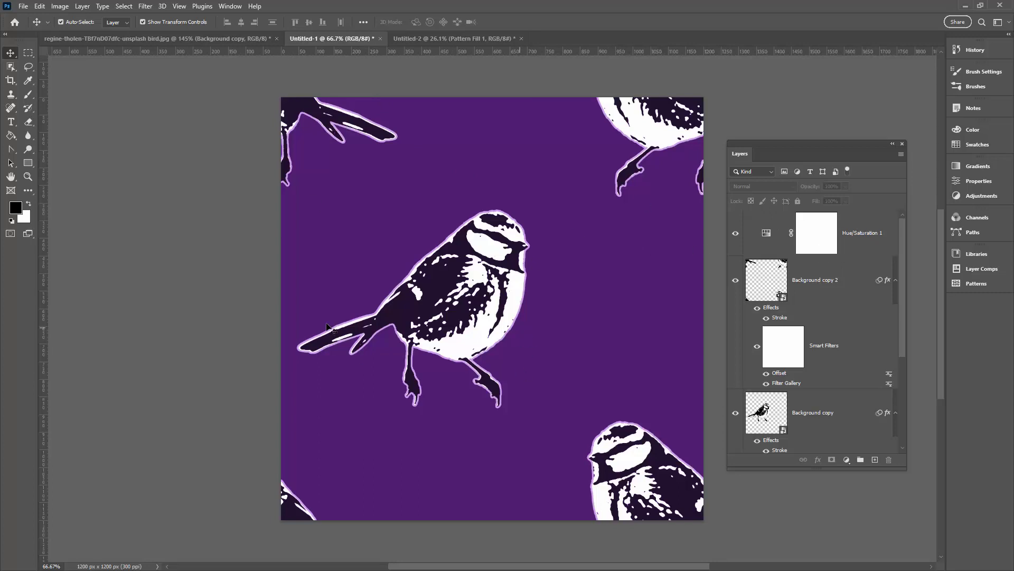
Step: In Untitled-2, switch Pattern Fill 1 from teal to the purple Pattern 527
left_click(415, 38)
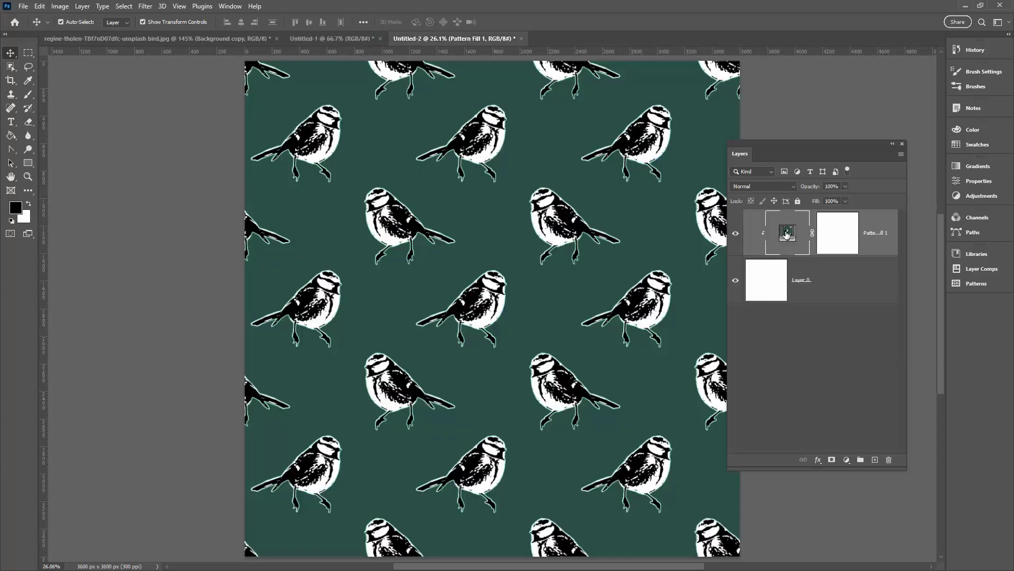
double_click(787, 234)
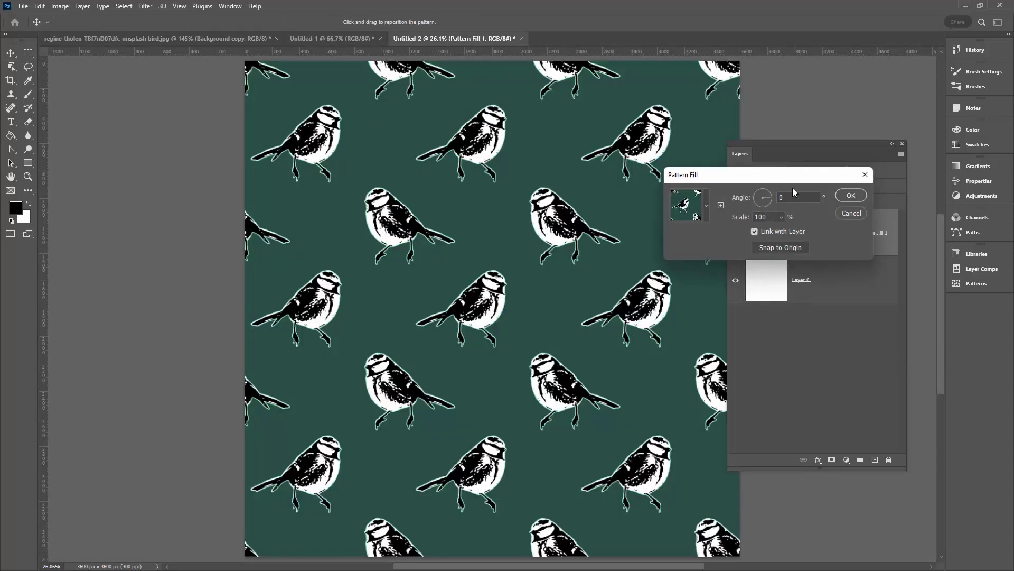
left_click(707, 207)
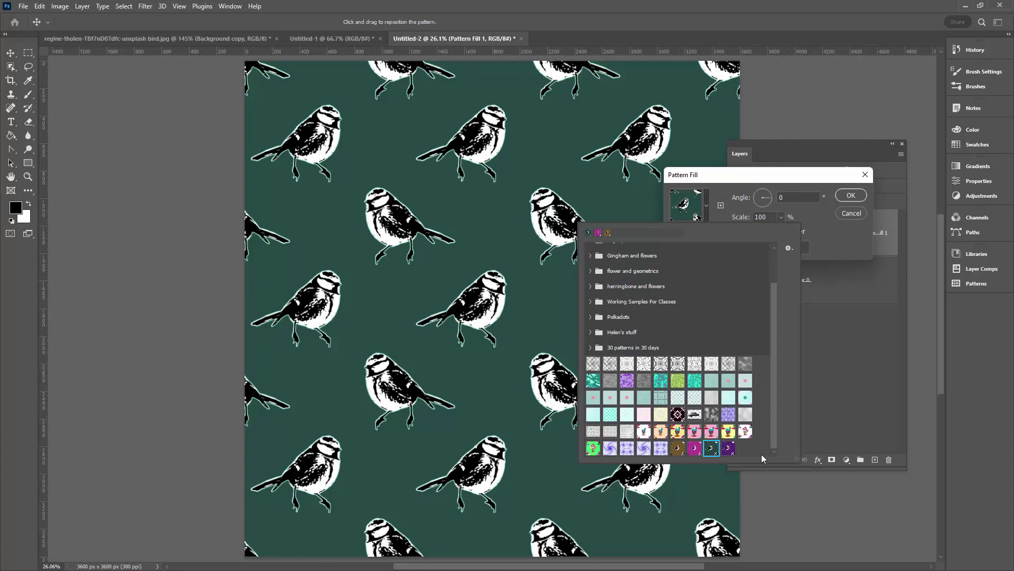
left_click(728, 449)
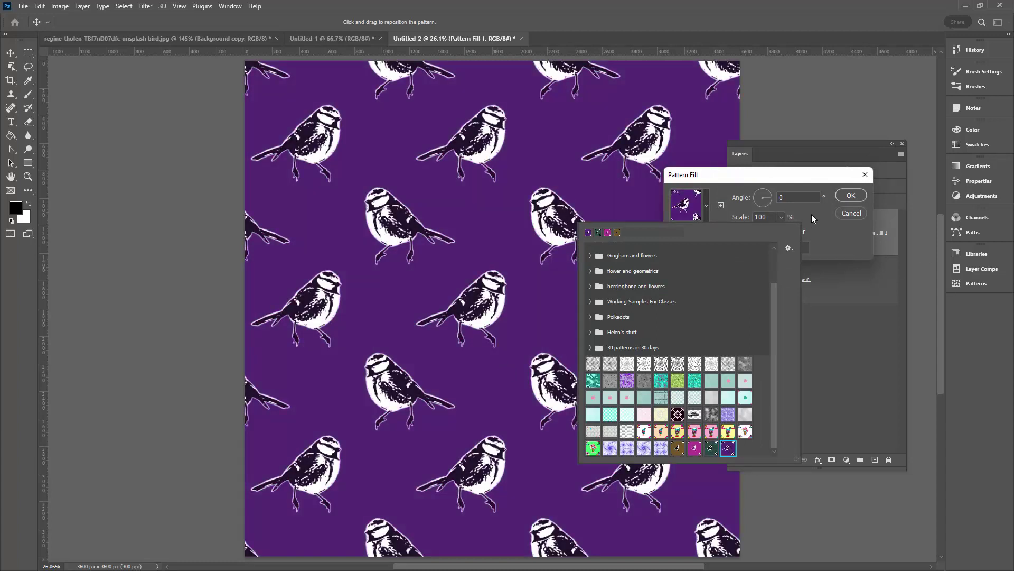
left_click(845, 196)
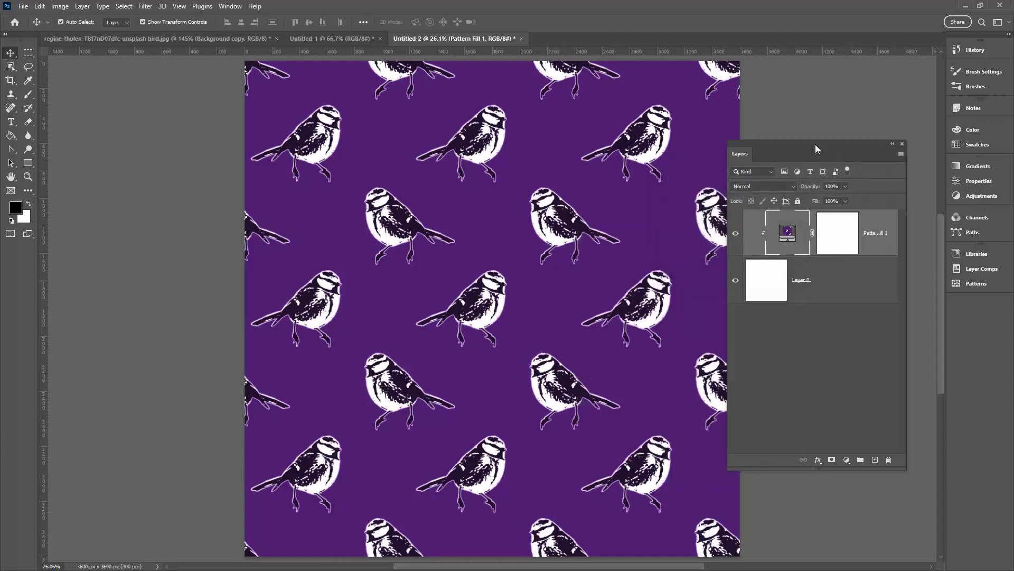
left_click_drag(816, 145, 845, 147)
left_click(136, 371)
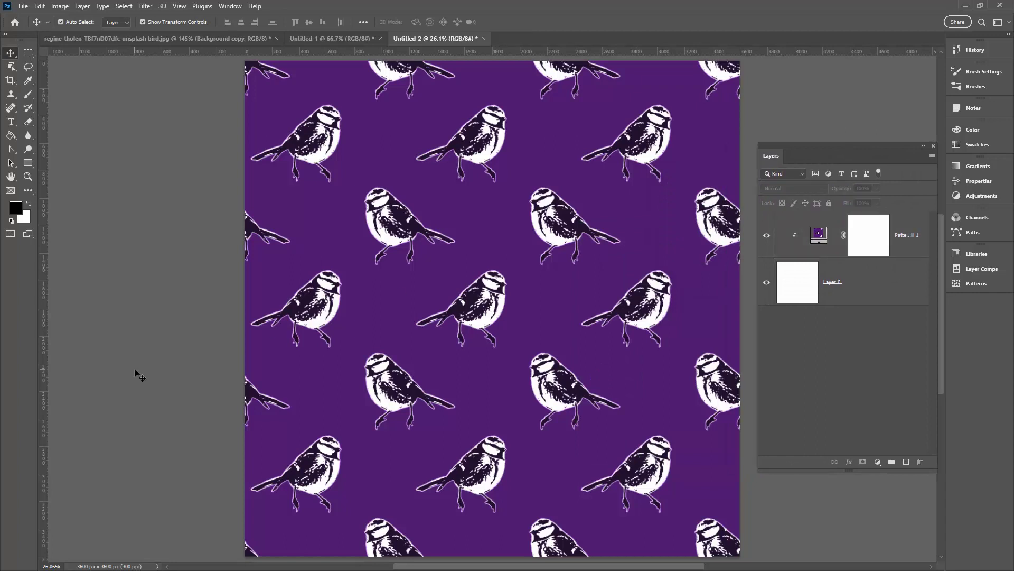